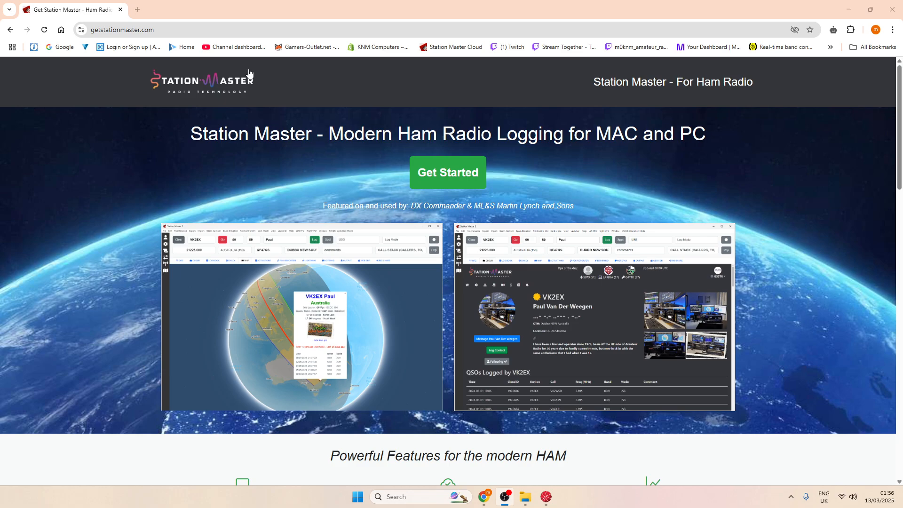
Review the Station Master website's feature list and its 7-day free trial offer
{"action": "scroll", "coordinate": [313, 169], "scroll_direction": "down", "scroll_amount": 3}
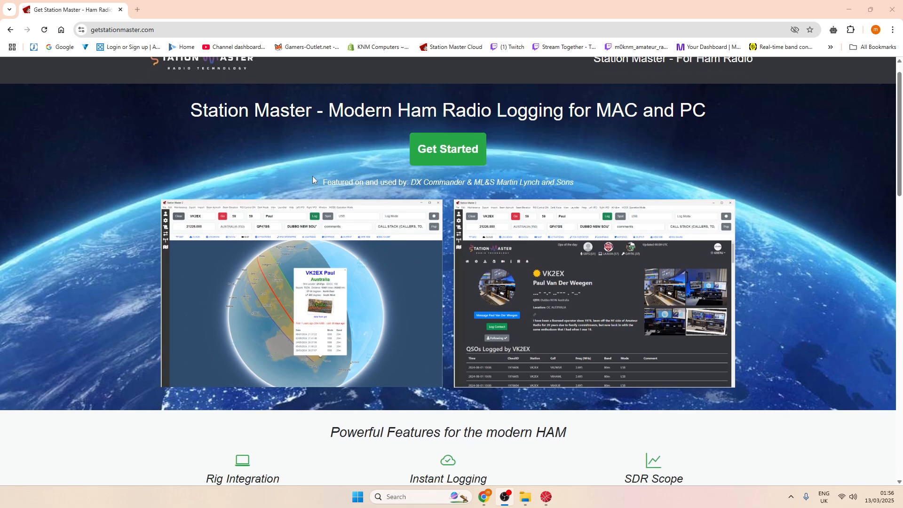
{"action": "scroll", "coordinate": [314, 170], "scroll_direction": "down", "scroll_amount": 4}
{"action": "left_click_drag", "start_coordinate": [317, 316], "coordinate": [565, 309]}
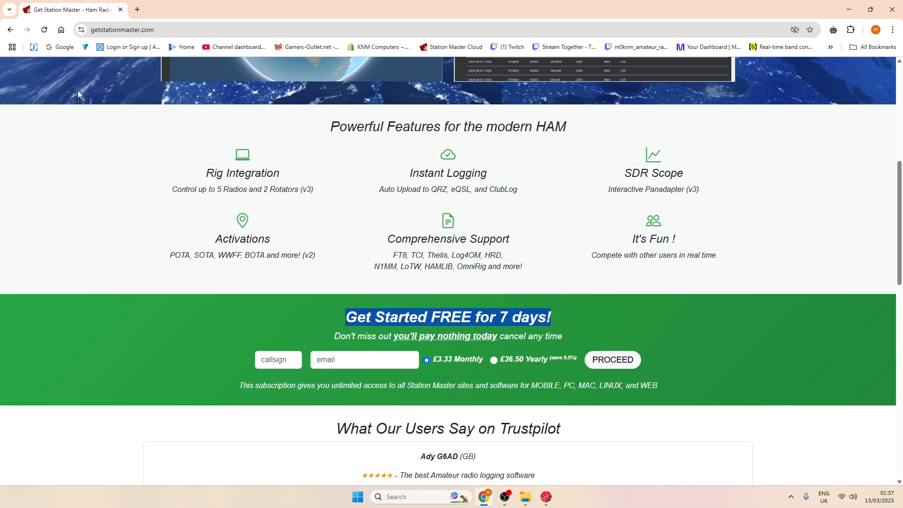
{"action": "scroll", "coordinate": [400, 220], "scroll_direction": "up", "scroll_amount": 2}
{"action": "scroll", "coordinate": [404, 212], "scroll_direction": "up", "scroll_amount": 4}
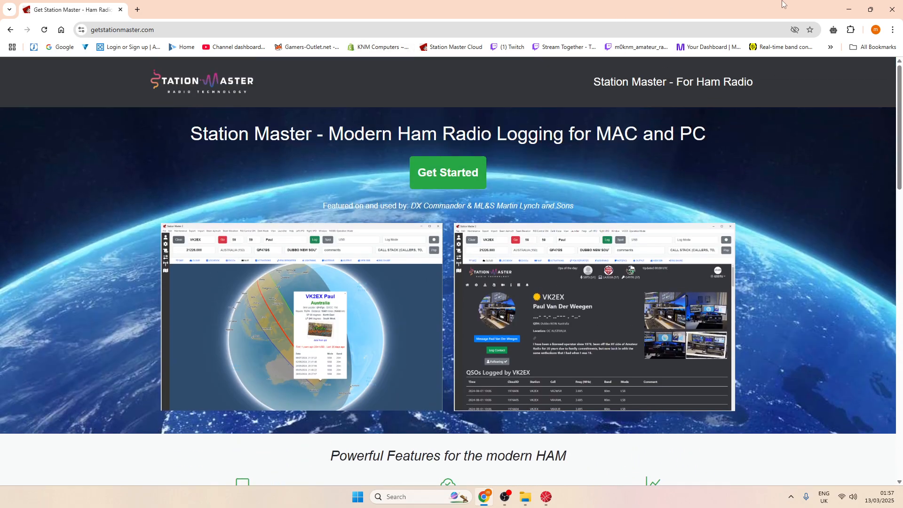
Switch from the browser to the Station Master 2 desktop application and make the callsign field ready for entry
{"action": "left_click", "coordinate": [870, 9]}
{"action": "left_click", "coordinate": [645, 48]}
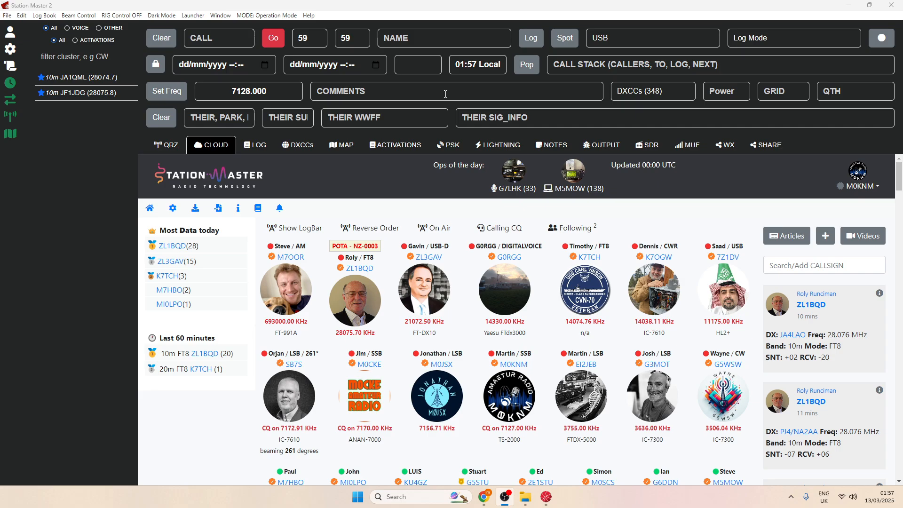
{"action": "left_click", "coordinate": [202, 41]}
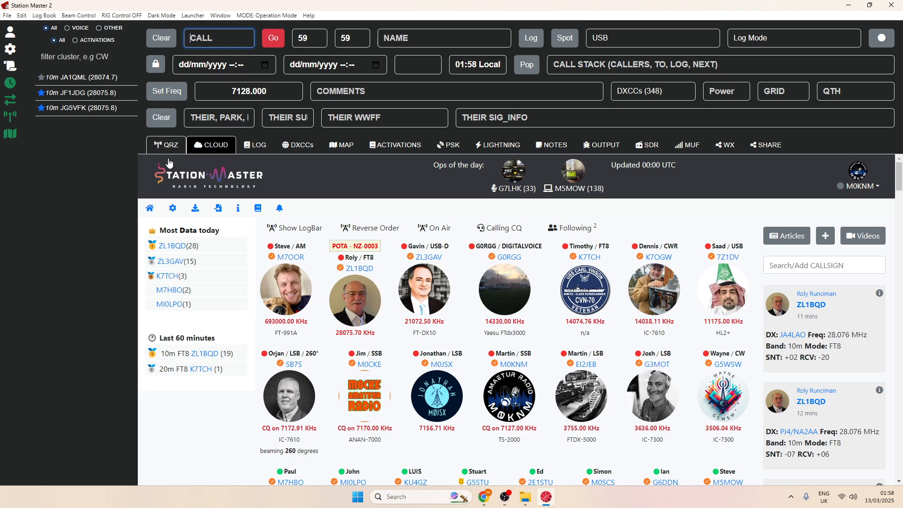
Display the embedded QRZ website and look over its home page
{"action": "left_click", "coordinate": [170, 149]}
{"action": "mouse_move", "coordinate": [596, 220]}
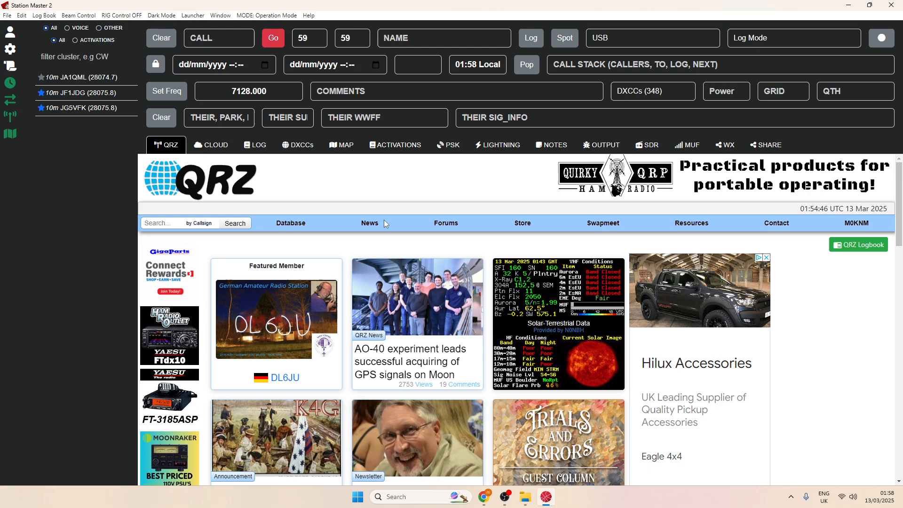
{"action": "mouse_move", "coordinate": [378, 220]}
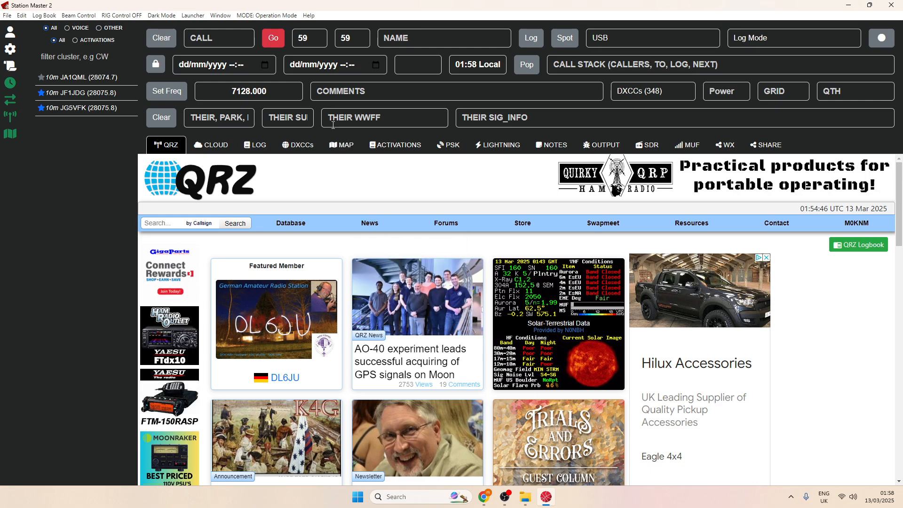
Examine the operators currently on air in the Station Master cloud dashboard, including their frequencies and modes
{"action": "left_click", "coordinate": [232, 146]}
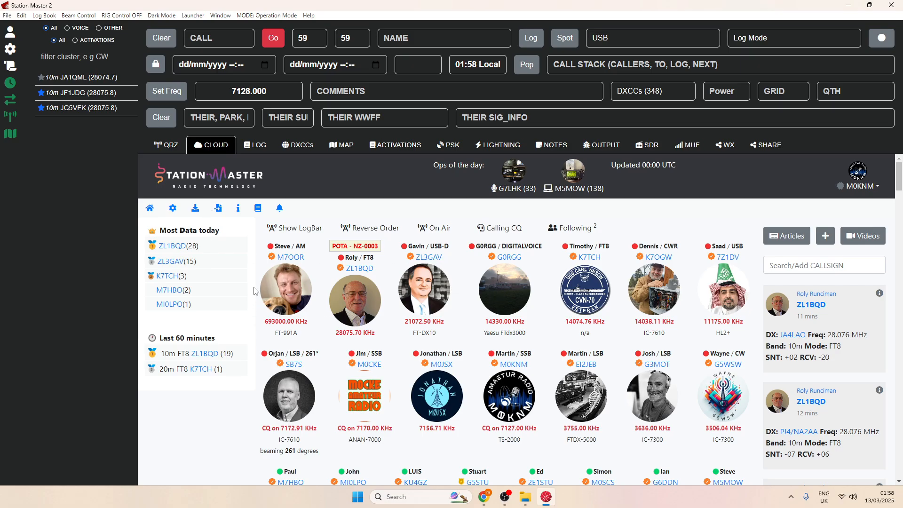
{"action": "scroll", "coordinate": [399, 257], "scroll_direction": "down", "scroll_amount": 4}
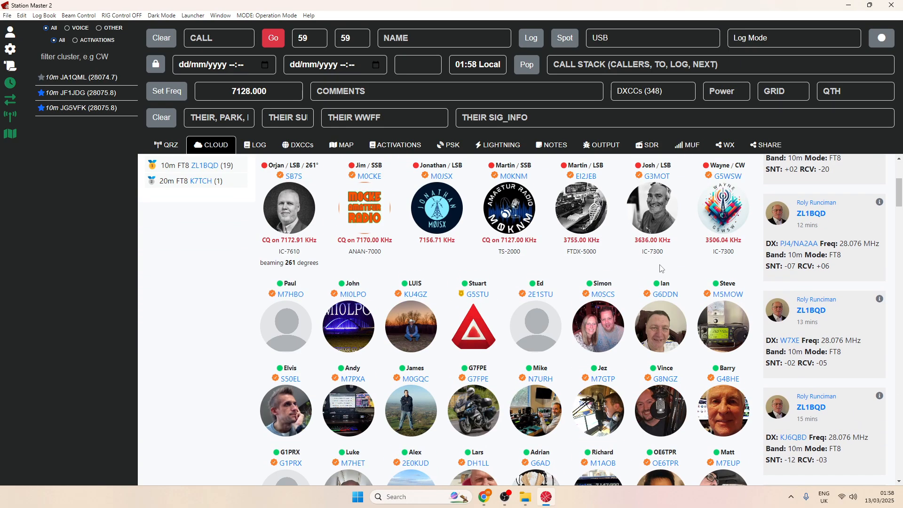
{"action": "scroll", "coordinate": [660, 269], "scroll_direction": "up", "scroll_amount": 4}
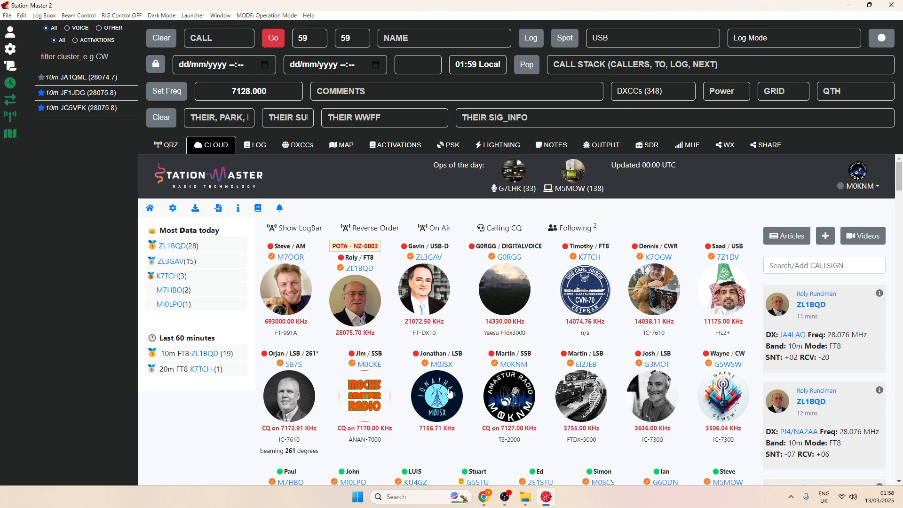
{"action": "left_click_drag", "start_coordinate": [406, 369], "coordinate": [465, 368]}
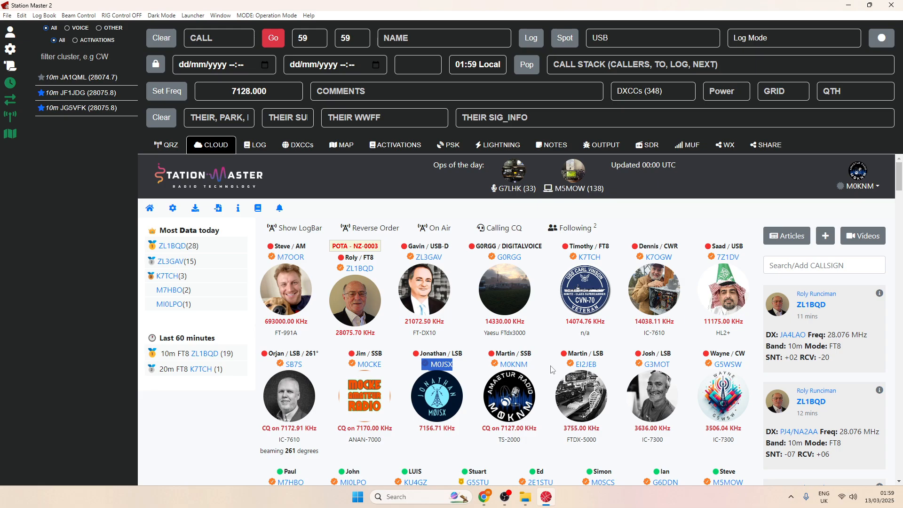
{"action": "scroll", "coordinate": [551, 370], "scroll_direction": "down", "scroll_amount": 1}
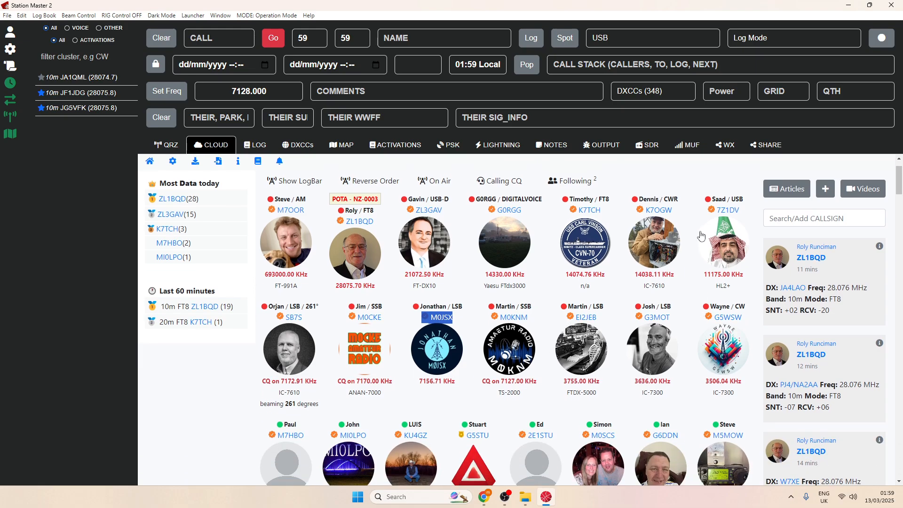
{"action": "scroll", "coordinate": [541, 365], "scroll_direction": "down", "scroll_amount": 2}
{"action": "left_click", "coordinate": [452, 347]}
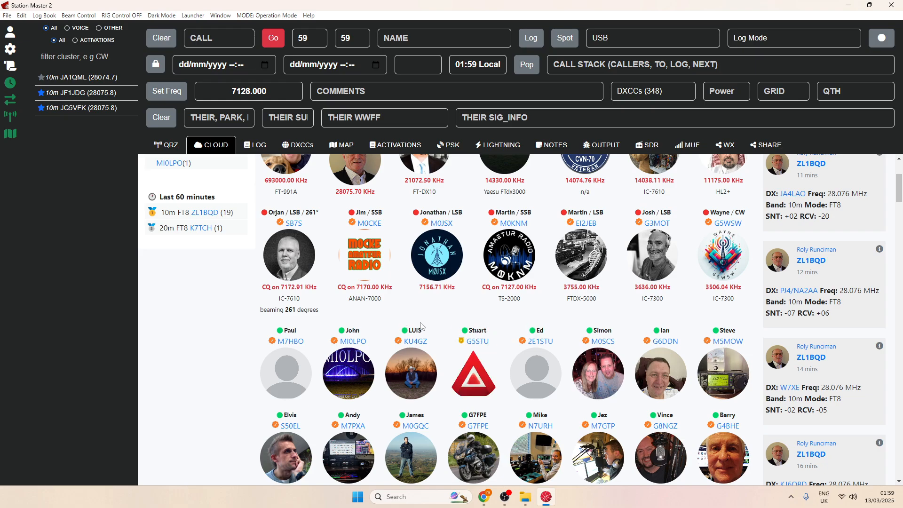
Browse the online operators marked green below the on-air stations in the cloud dashboard
{"action": "left_click_drag", "start_coordinate": [420, 326], "coordinate": [502, 346]}
{"action": "left_click", "coordinate": [470, 331]}
{"action": "scroll", "coordinate": [481, 297], "scroll_direction": "down", "scroll_amount": 1}
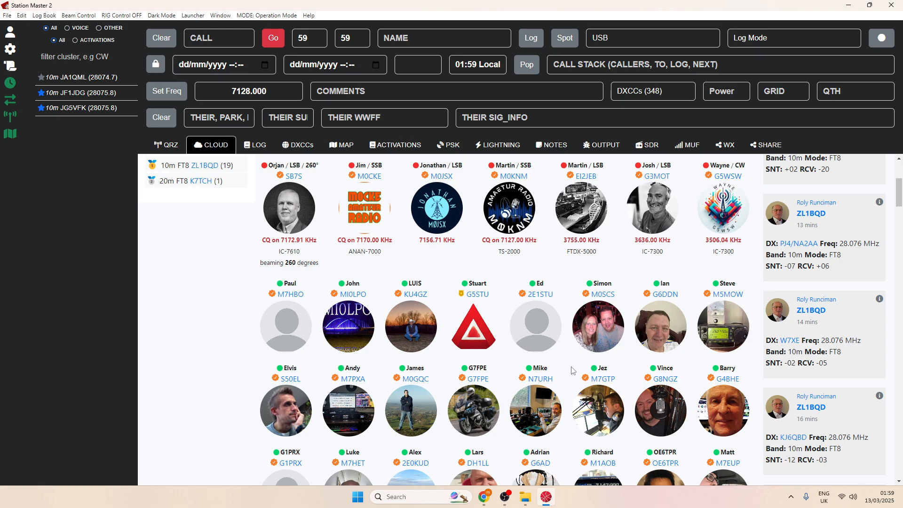
{"action": "scroll", "coordinate": [574, 371], "scroll_direction": "down", "scroll_amount": 2}
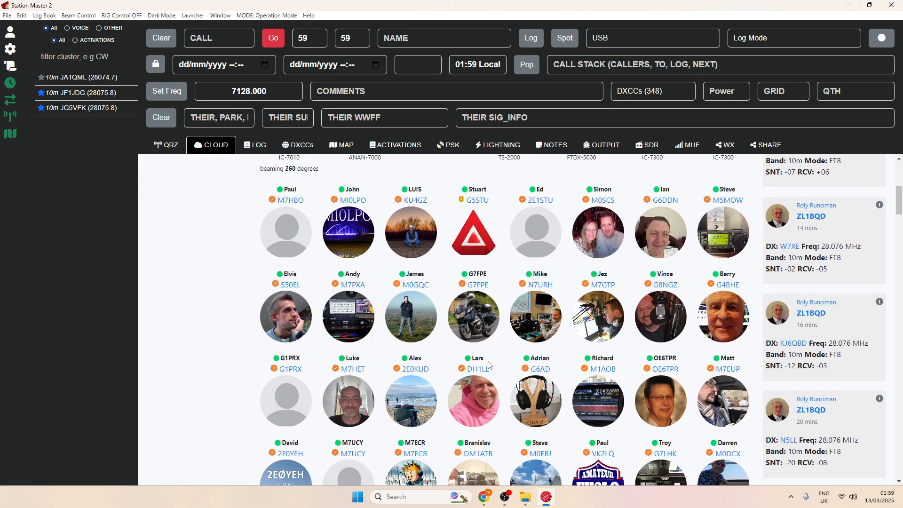
{"action": "scroll", "coordinate": [488, 364], "scroll_direction": "down", "scroll_amount": 1}
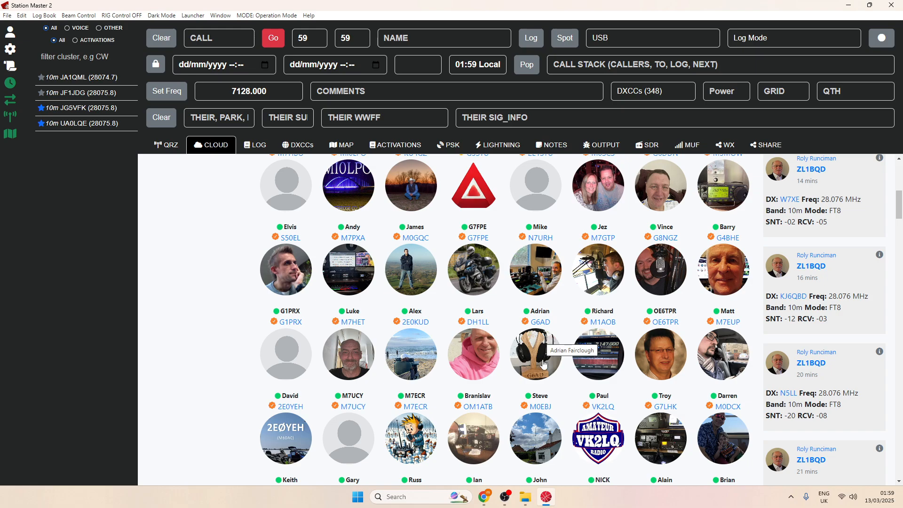
{"action": "scroll", "coordinate": [536, 329], "scroll_direction": "up", "scroll_amount": 5}
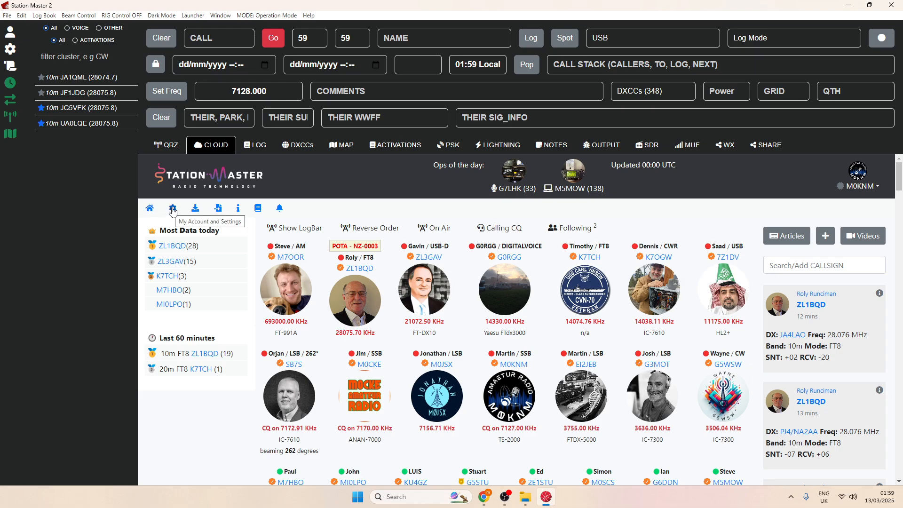
Open the cloud Downloads page and review the available Station Master 1, 2 and Pro versions
{"action": "left_click", "coordinate": [195, 208]}
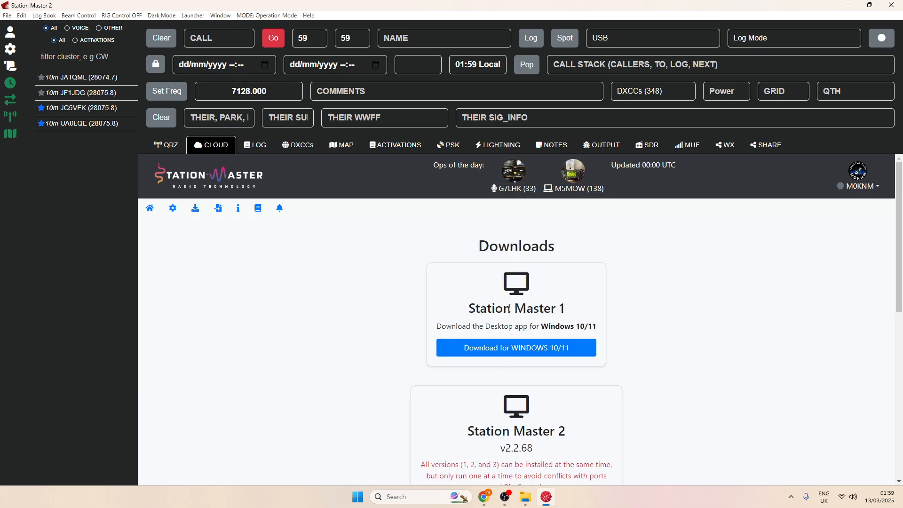
{"action": "scroll", "coordinate": [505, 317], "scroll_direction": "down", "scroll_amount": 5}
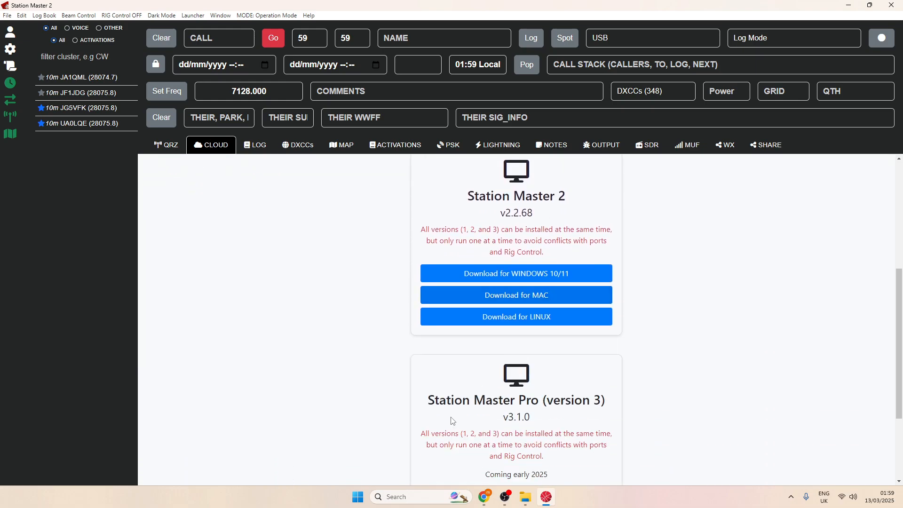
{"action": "scroll", "coordinate": [457, 371], "scroll_direction": "down", "scroll_amount": 1}
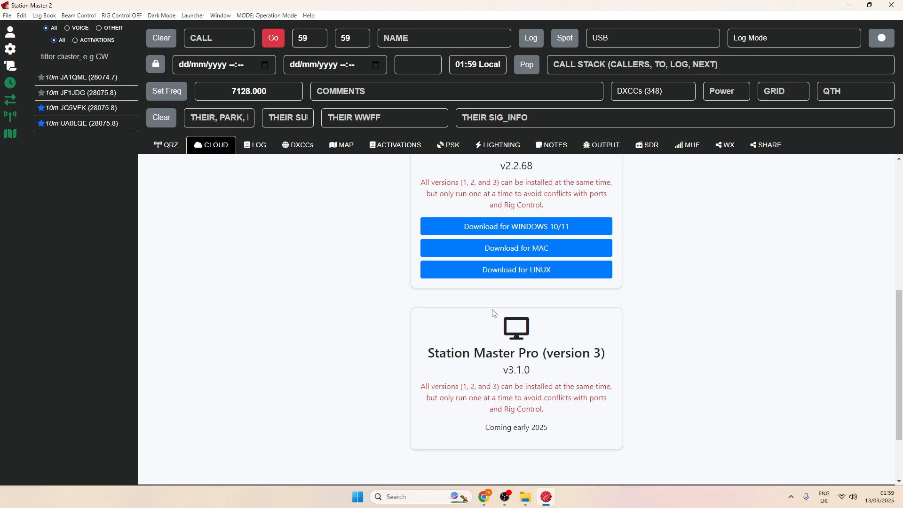
{"action": "scroll", "coordinate": [308, 299], "scroll_direction": "up", "scroll_amount": 6}
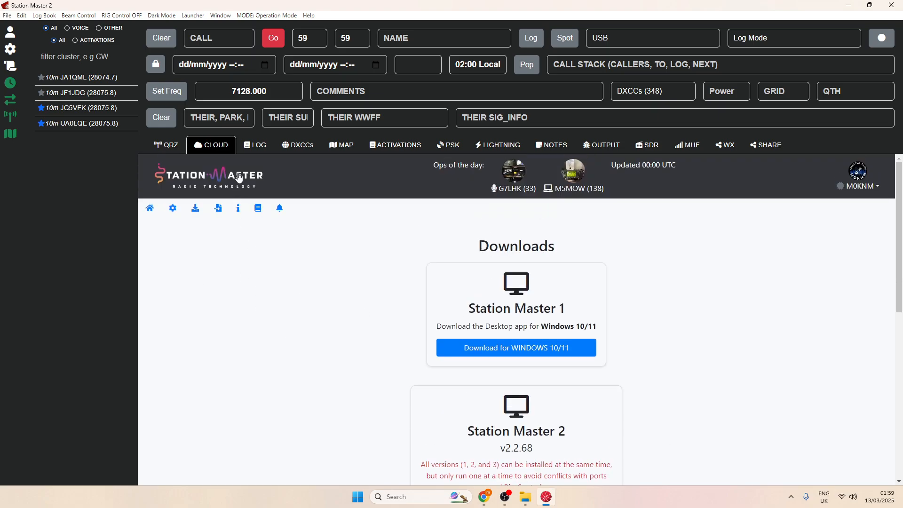
View the cloud Import & Export options and the Help and Support article
{"action": "left_click", "coordinate": [218, 209]}
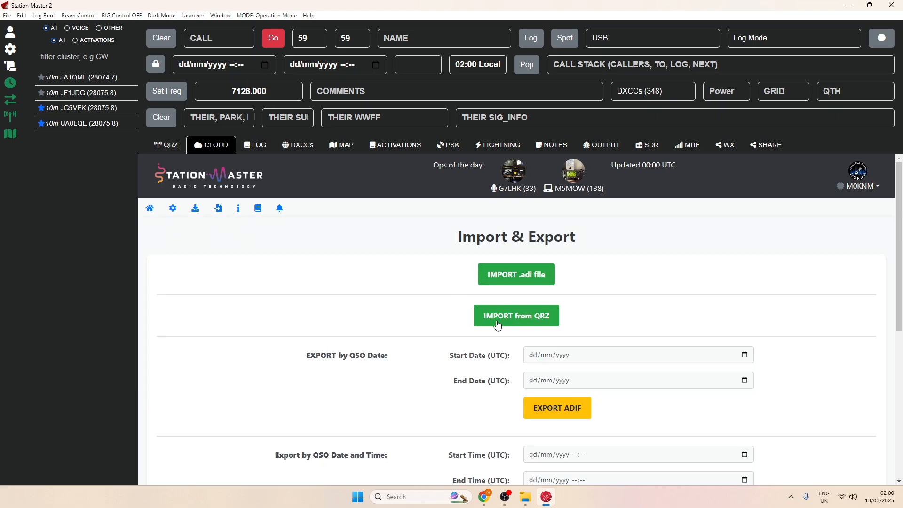
{"action": "left_click", "coordinate": [239, 209]}
{"action": "scroll", "coordinate": [292, 264], "scroll_direction": "down", "scroll_amount": 5}
{"action": "scroll", "coordinate": [293, 266], "scroll_direction": "up", "scroll_amount": 5}
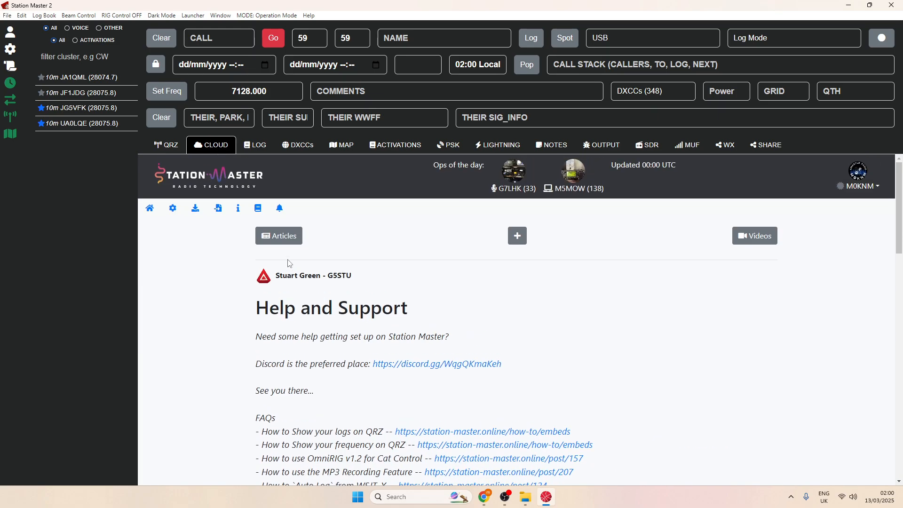
Review the logged contacts in the cloud logbook and in the application's own log
{"action": "left_click", "coordinate": [258, 209]}
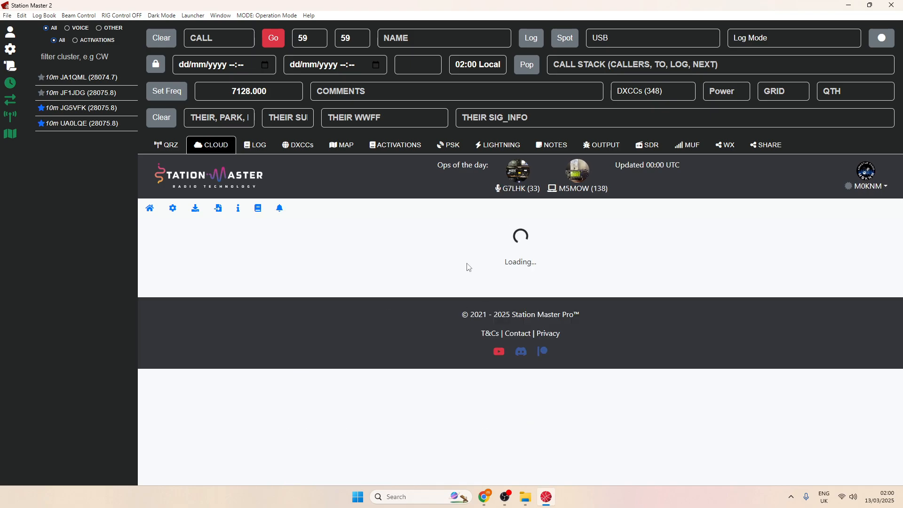
{"action": "scroll", "coordinate": [437, 264], "scroll_direction": "down", "scroll_amount": 15}
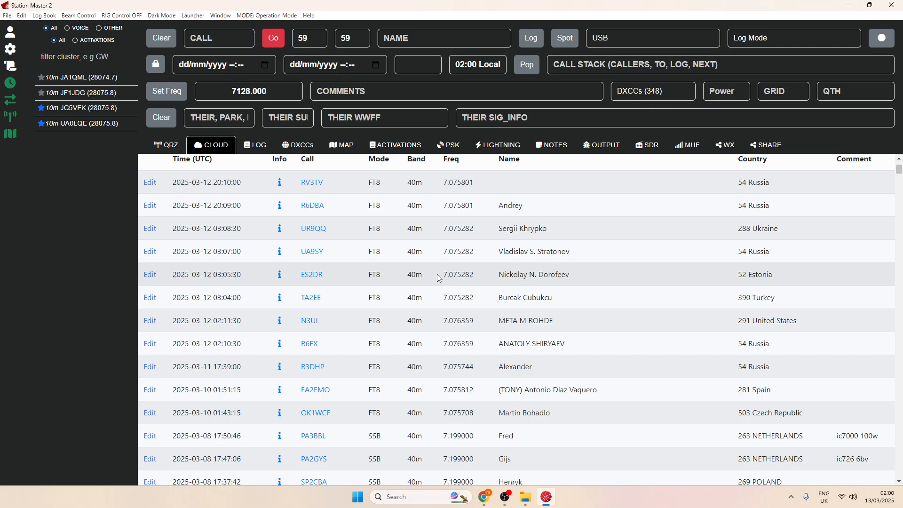
{"action": "scroll", "coordinate": [450, 272], "scroll_direction": "up", "scroll_amount": 15}
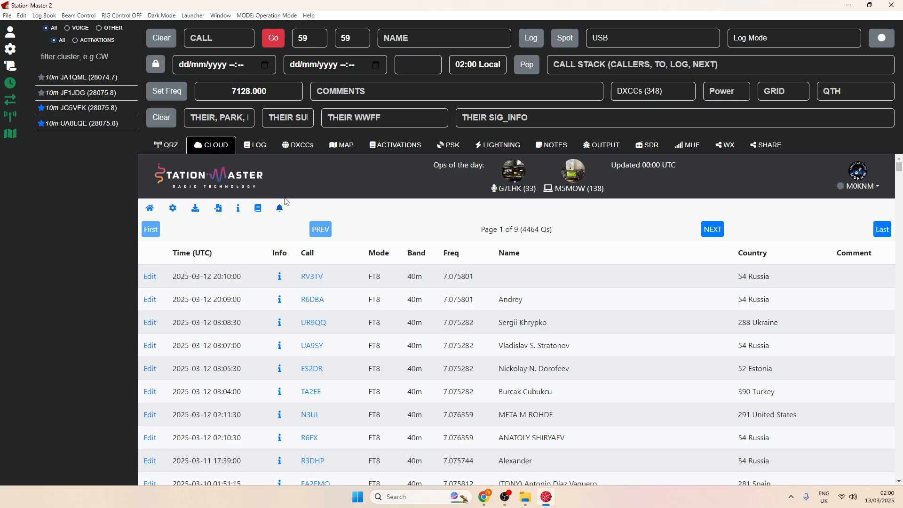
{"action": "left_click", "coordinate": [266, 148]}
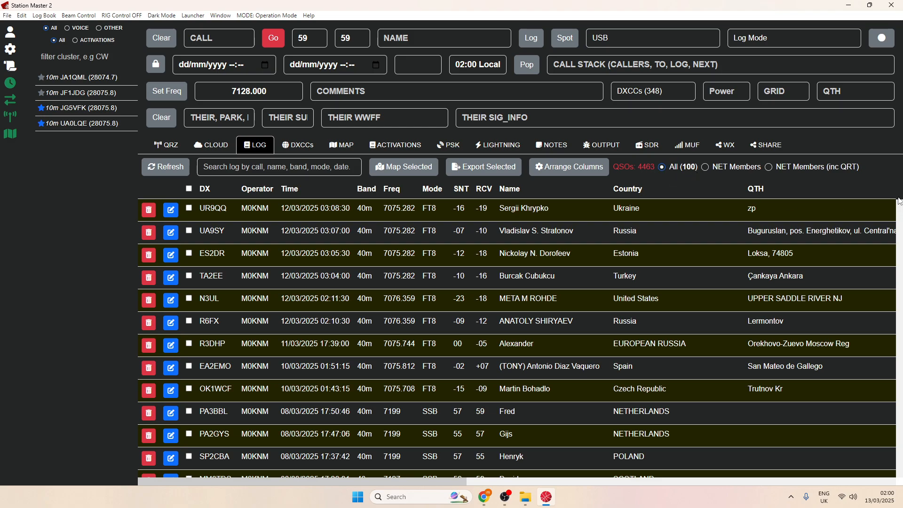
{"action": "left_click_drag", "start_coordinate": [899, 181], "coordinate": [868, 148]}
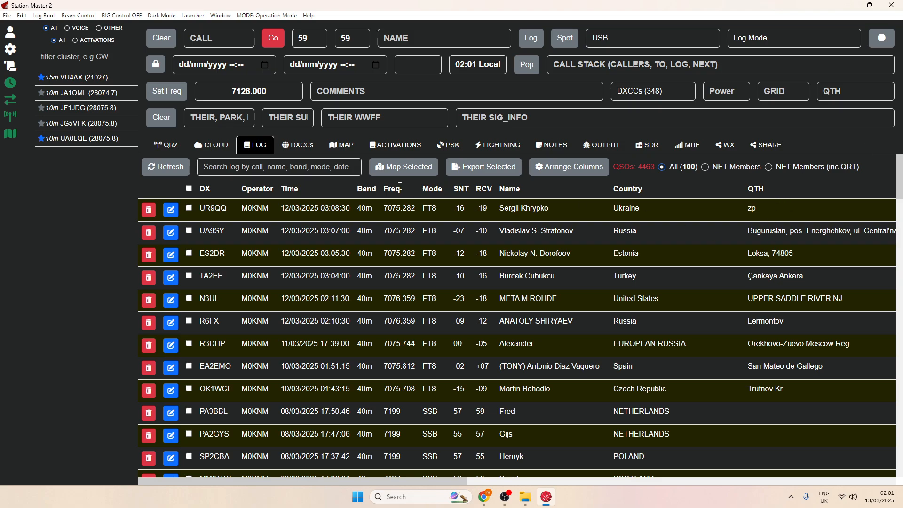
Display the DXCC list and check which entities have been contacted
{"action": "left_click", "coordinate": [303, 148]}
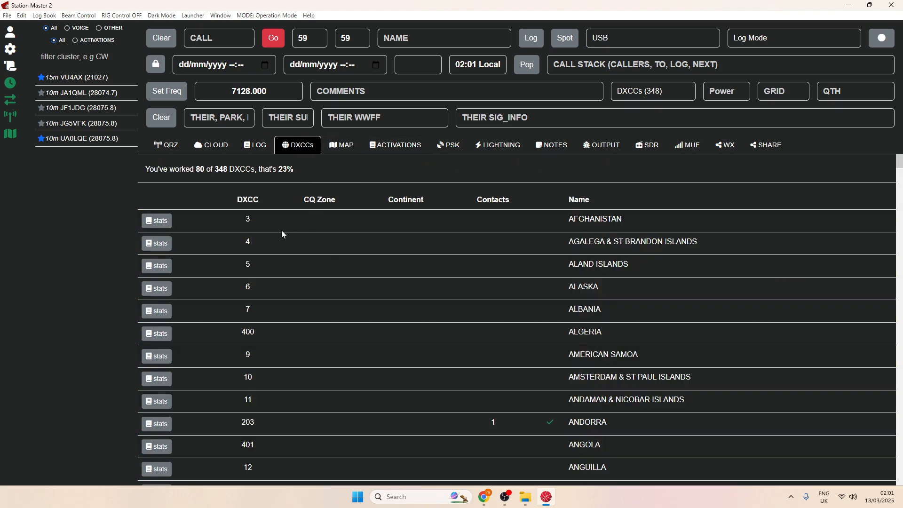
{"action": "scroll", "coordinate": [464, 254], "scroll_direction": "down", "scroll_amount": 8}
{"action": "scroll", "coordinate": [464, 256], "scroll_direction": "up", "scroll_amount": 8}
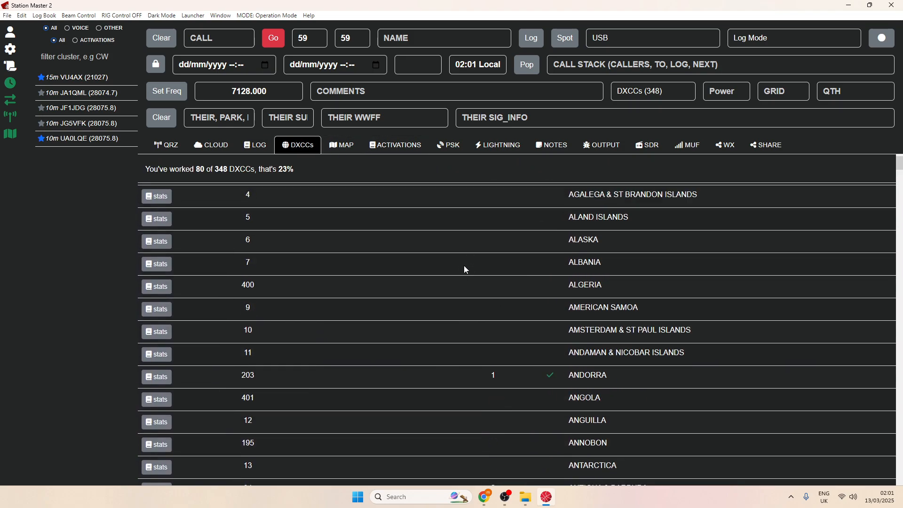
{"action": "scroll", "coordinate": [464, 266], "scroll_direction": "up", "scroll_amount": 2}
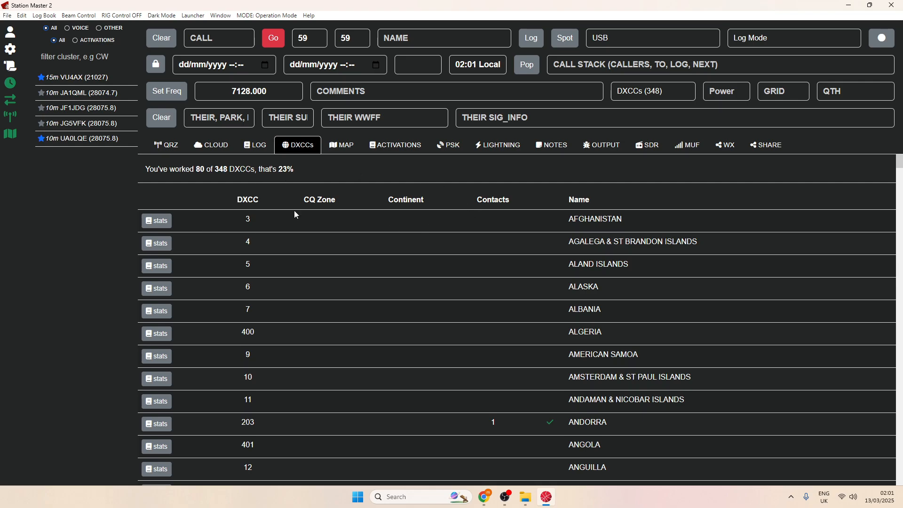
{"action": "left_click", "coordinate": [342, 145]}
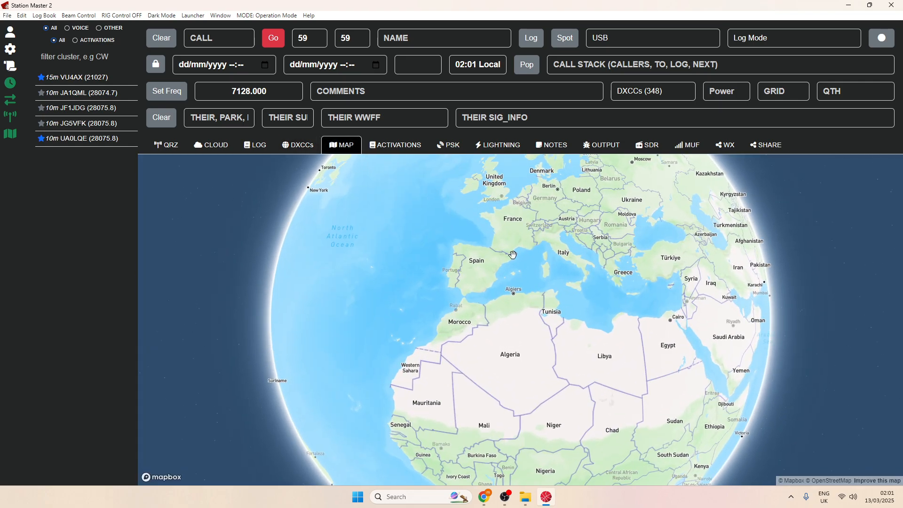
{"action": "left_click_drag", "start_coordinate": [513, 254], "coordinate": [489, 308]}
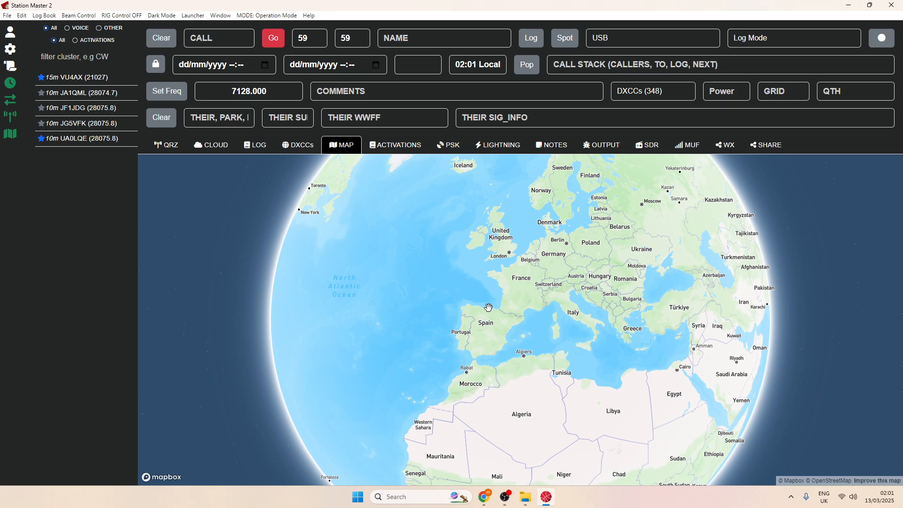
{"action": "left_click", "coordinate": [211, 43]}
{"action": "type", "text": "G6DXY"}
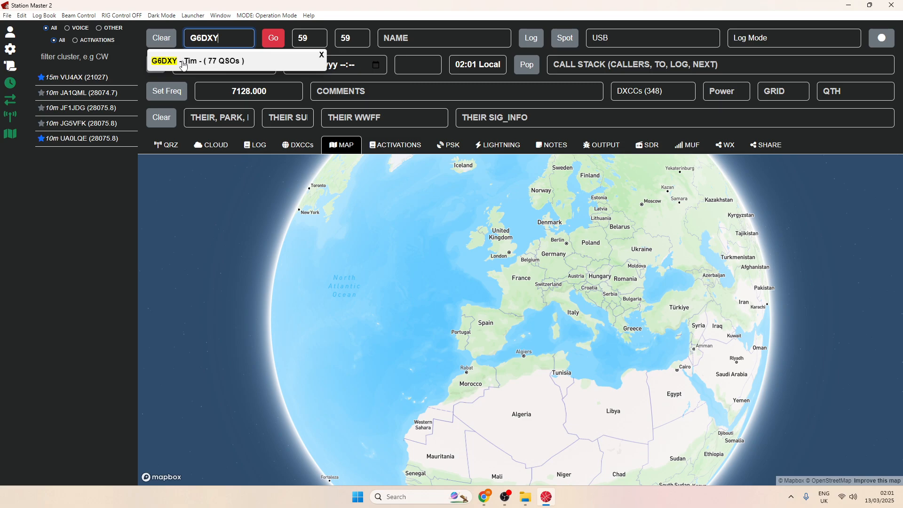
{"action": "key", "text": "Return"}
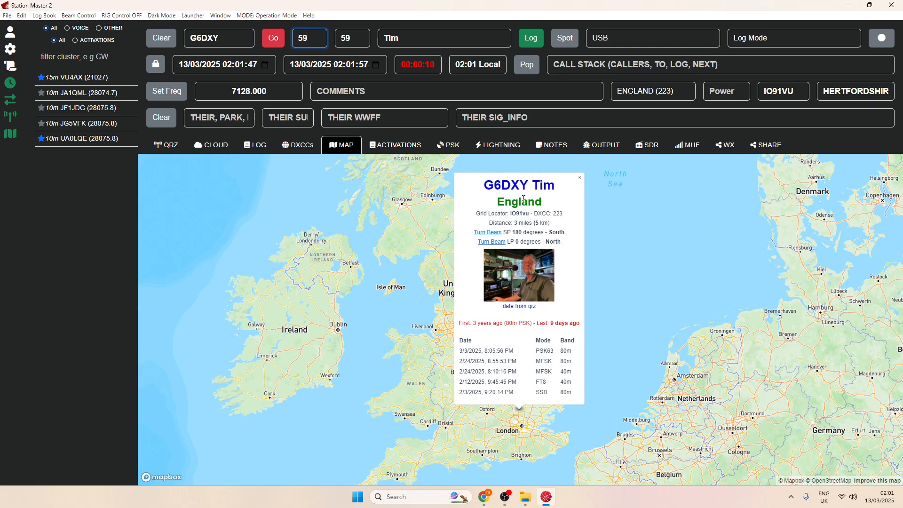
Open the activations list and refresh it
{"action": "left_click", "coordinate": [512, 222]}
{"action": "left_click", "coordinate": [406, 149]}
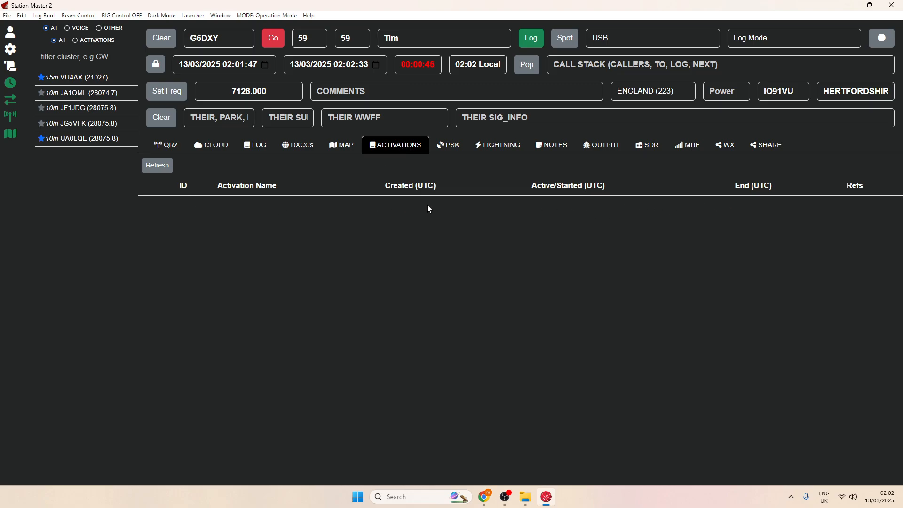
{"action": "left_click", "coordinate": [150, 171]}
View the PSK Reporter map of active monitors and the Blitzortung live lightning map
{"action": "left_click", "coordinate": [446, 146]}
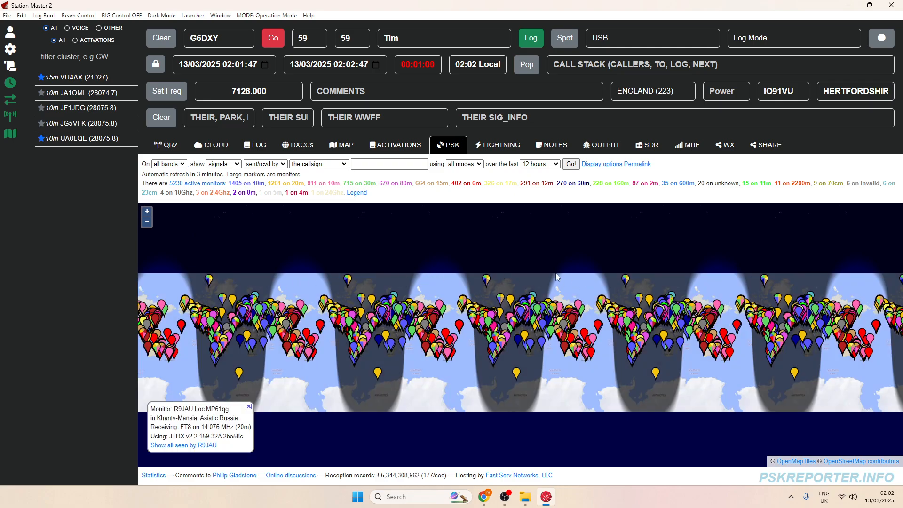
{"action": "left_click", "coordinate": [498, 145]}
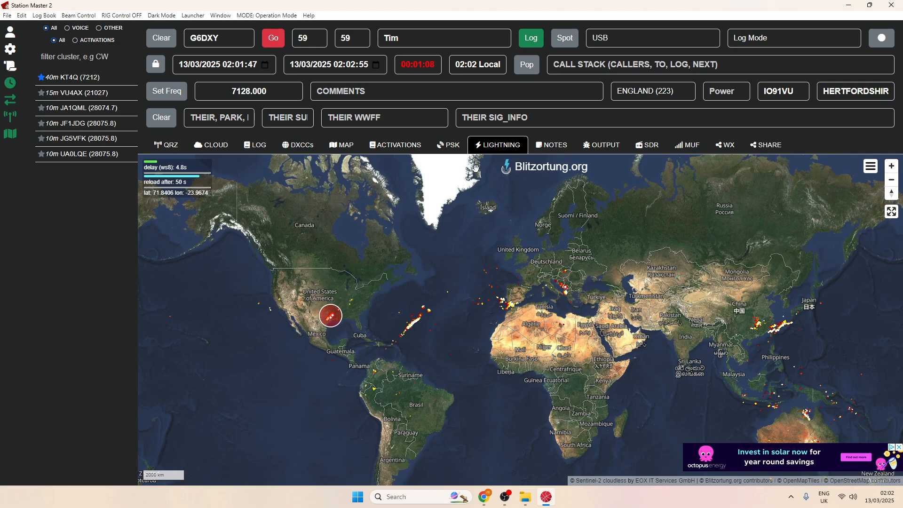
Try out the notes page by entering a few sample characters and erasing them
{"action": "left_click", "coordinate": [552, 145]}
{"action": "left_click", "coordinate": [218, 189]}
{"action": "type", "text": "vgnfbyfby"}
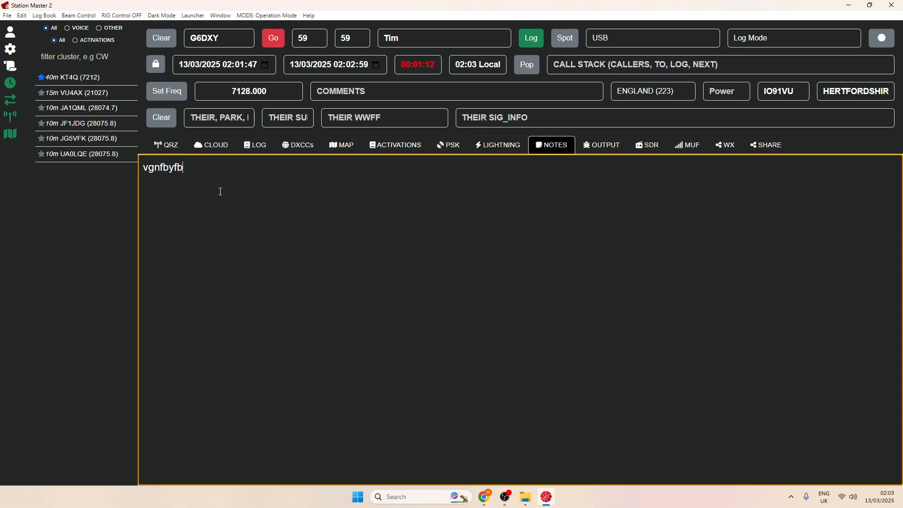
{"action": "key", "text": "BackSpace"}
{"action": "key", "text": "BackSpace"}
{"action": "key", "text": "BackSpace"}
{"action": "key", "text": "BackSpace"}
{"action": "key", "text": "BackSpace"}
{"action": "key", "text": "BackSpace"}
{"action": "key", "text": "BackSpace"}
{"action": "key", "text": "BackSpace"}
{"action": "key", "text": "BackSpace"}
Examine the welcome notice and the DXCC database, connection and update messages in the output log
{"action": "left_click", "coordinate": [607, 145]}
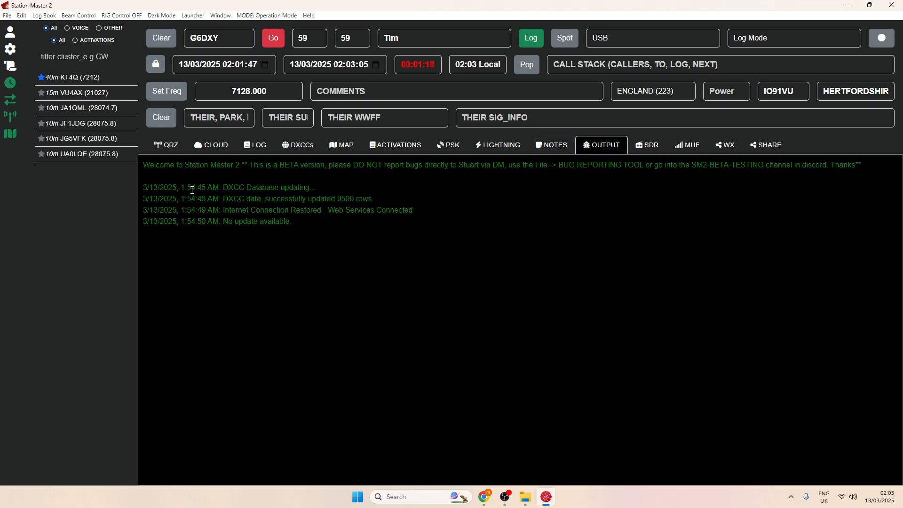
{"action": "left_click_drag", "start_coordinate": [231, 165], "coordinate": [400, 166]}
{"action": "left_click", "coordinate": [276, 189]}
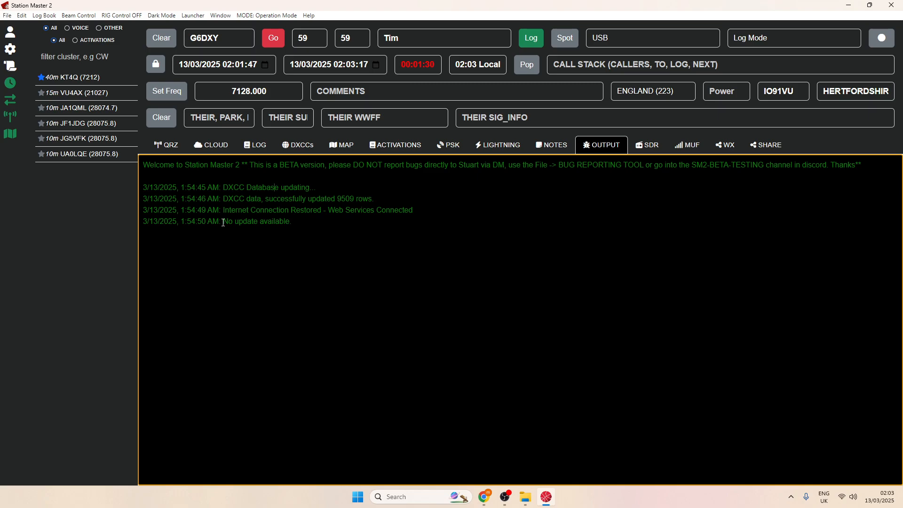
Start the HACK Green HF web SDR, look through its notices and waterfall controls, and stop it
{"action": "left_click", "coordinate": [641, 145]}
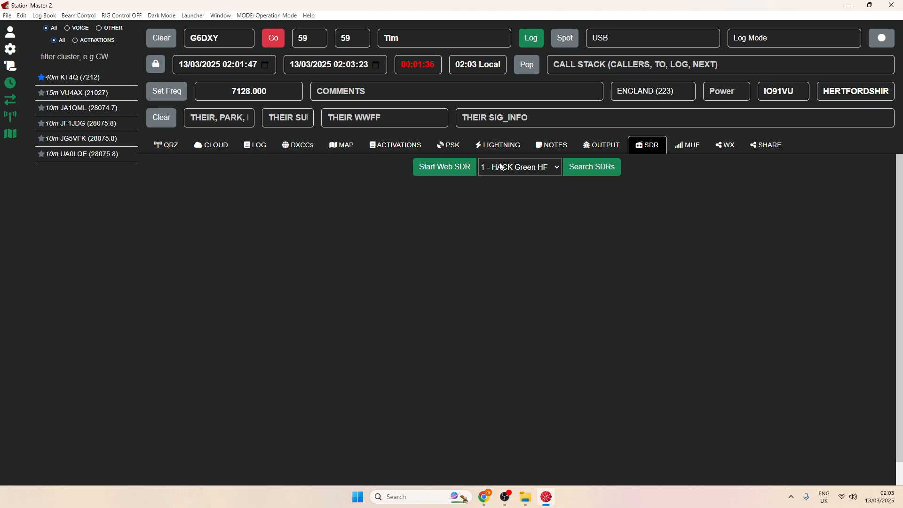
{"action": "left_click", "coordinate": [441, 167]}
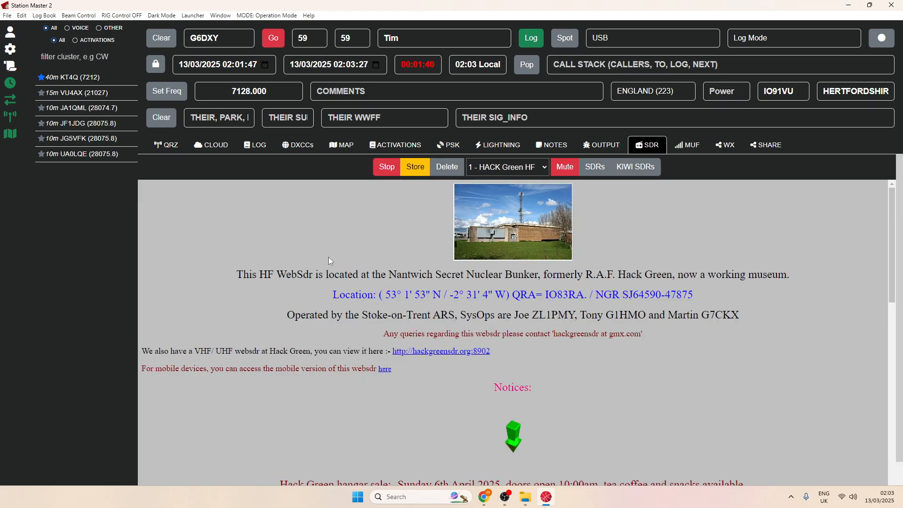
{"action": "scroll", "coordinate": [659, 287], "scroll_direction": "down", "scroll_amount": 4}
{"action": "scroll", "coordinate": [668, 292], "scroll_direction": "down", "scroll_amount": 7}
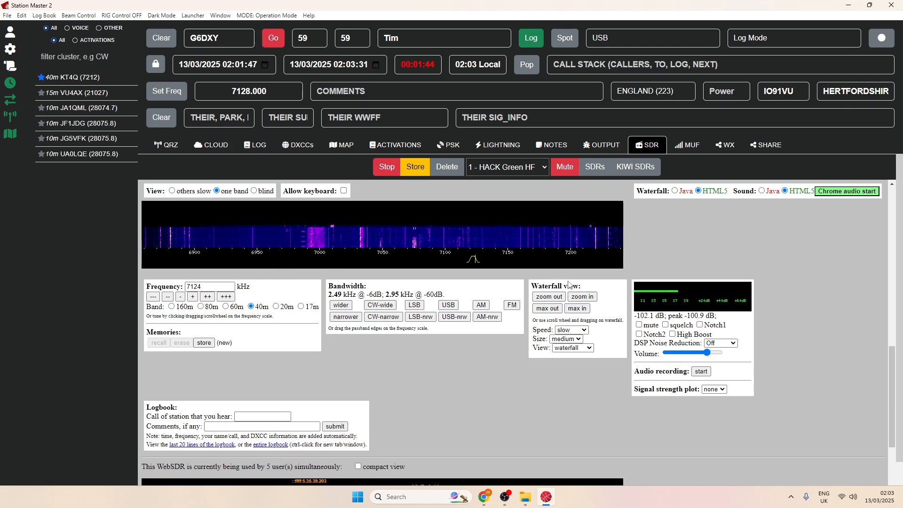
{"action": "scroll", "coordinate": [638, 285], "scroll_direction": "up", "scroll_amount": 5}
{"action": "scroll", "coordinate": [597, 298], "scroll_direction": "up", "scroll_amount": 4}
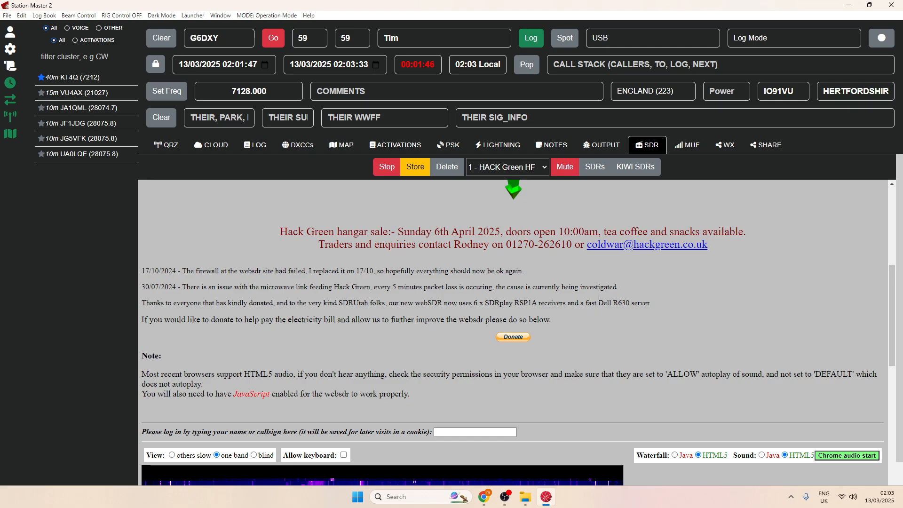
{"action": "scroll", "coordinate": [597, 297], "scroll_direction": "up", "scroll_amount": 3}
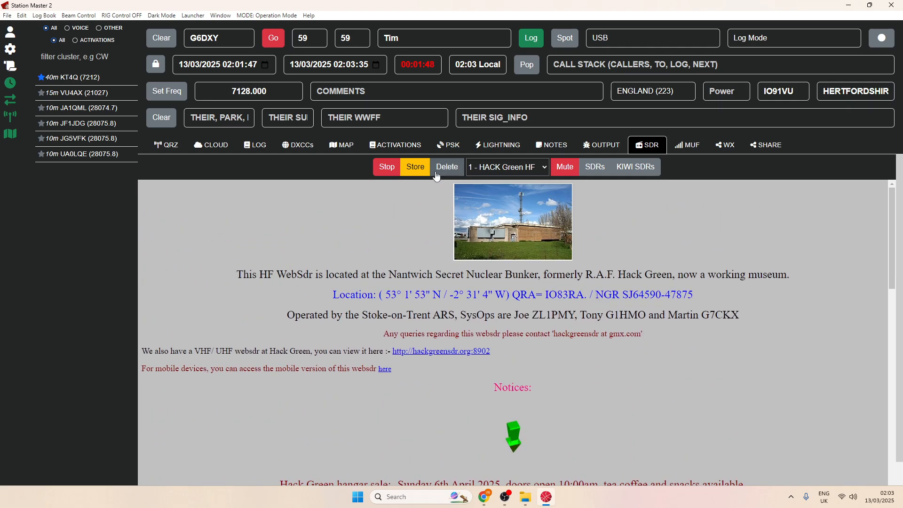
{"action": "left_click", "coordinate": [384, 170]}
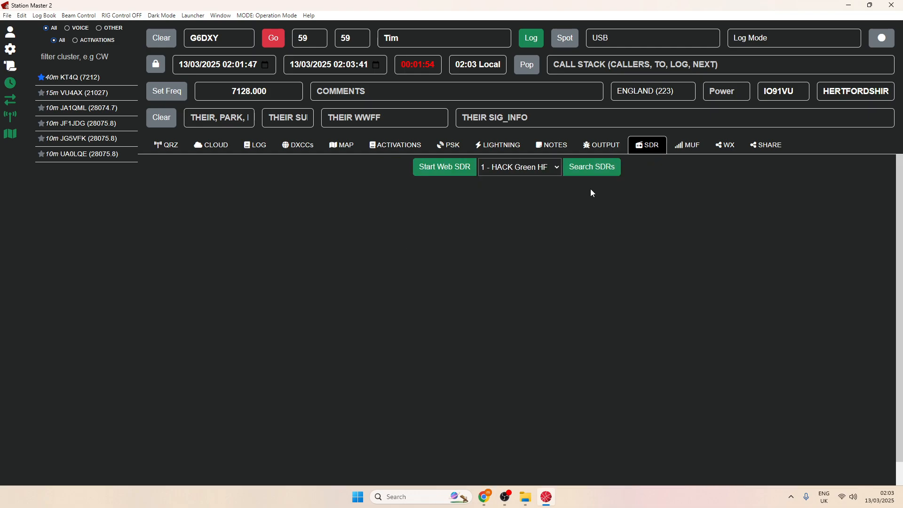
Open the MUF map from the IO91 perspective and examine the 7 MHz coverage across the Americas and around Australia
{"action": "left_click", "coordinate": [687, 145]}
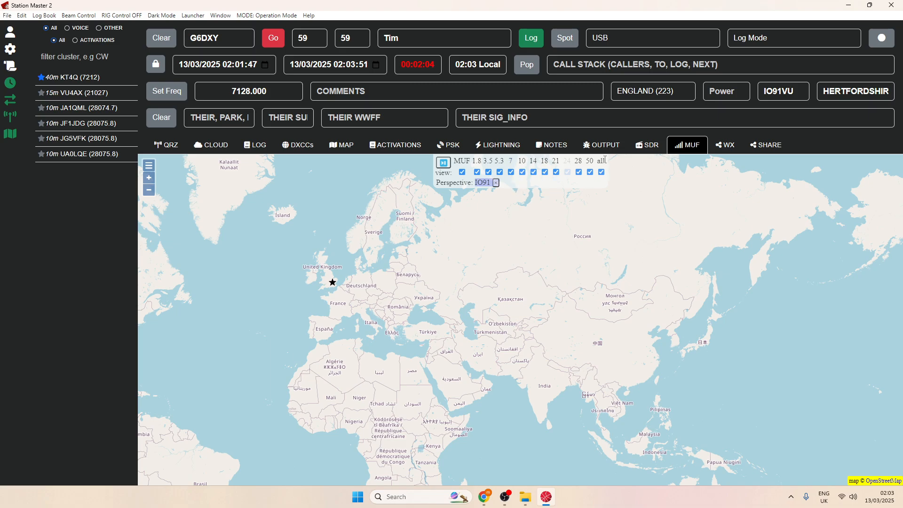
{"action": "left_click", "coordinate": [447, 164]}
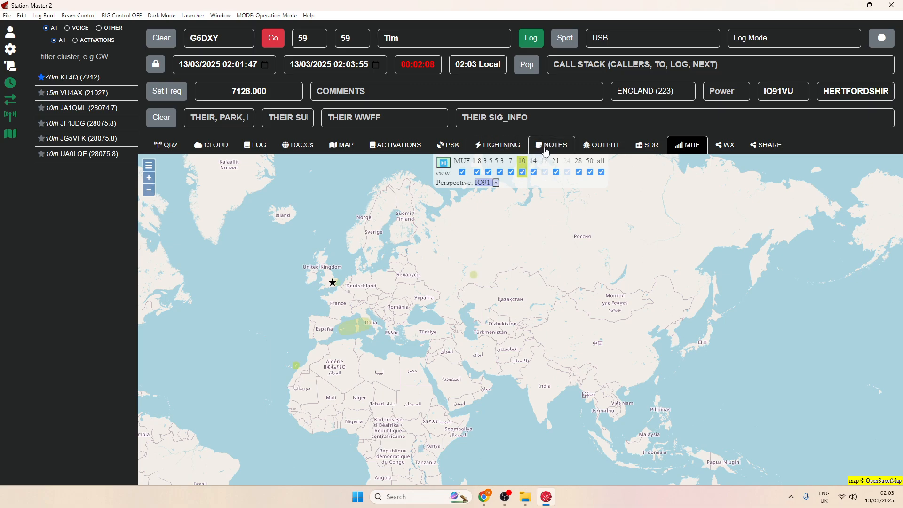
{"action": "left_click", "coordinate": [511, 166]}
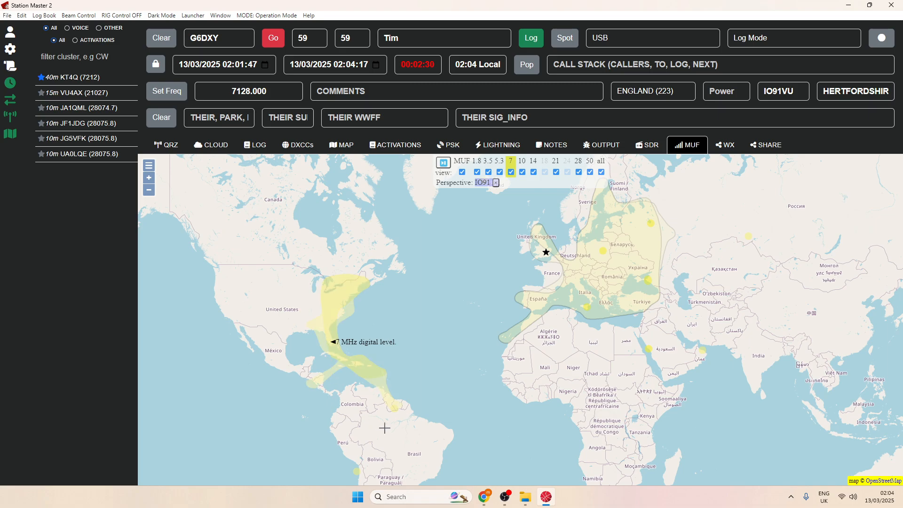
{"action": "scroll", "coordinate": [512, 356], "scroll_direction": "down", "scroll_amount": 1}
{"action": "scroll", "coordinate": [492, 367], "scroll_direction": "up", "scroll_amount": 2}
{"action": "scroll", "coordinate": [492, 367], "scroll_direction": "down", "scroll_amount": 1}
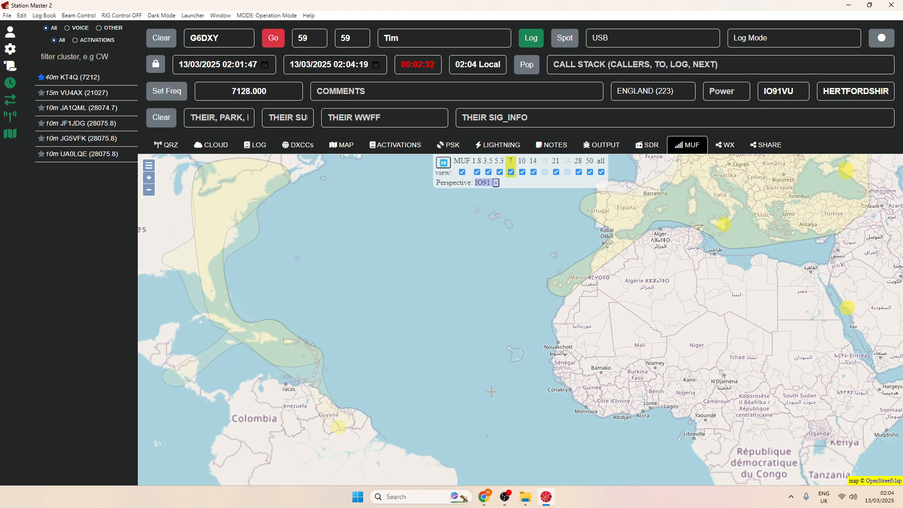
{"action": "left_click_drag", "start_coordinate": [696, 295], "coordinate": [450, 348]}
{"action": "left_click_drag", "start_coordinate": [677, 375], "coordinate": [435, 314]}
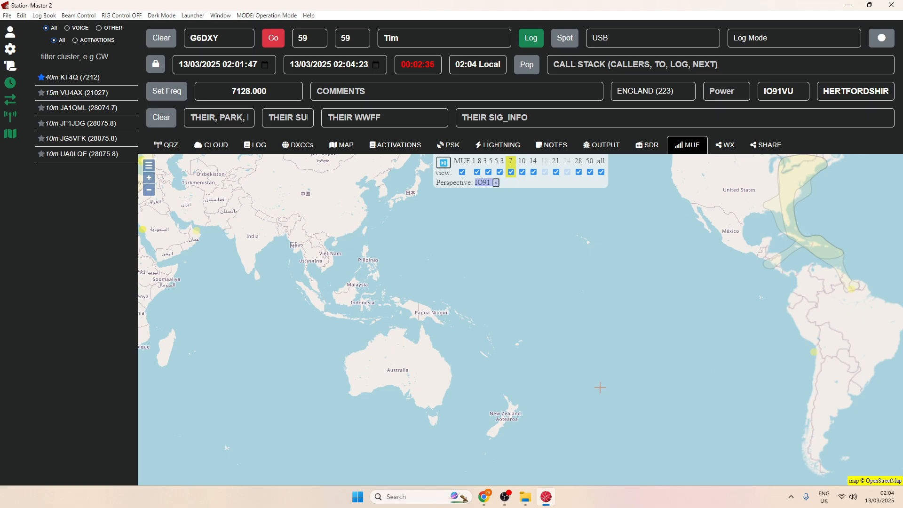
{"action": "left_click_drag", "start_coordinate": [603, 378], "coordinate": [608, 320]}
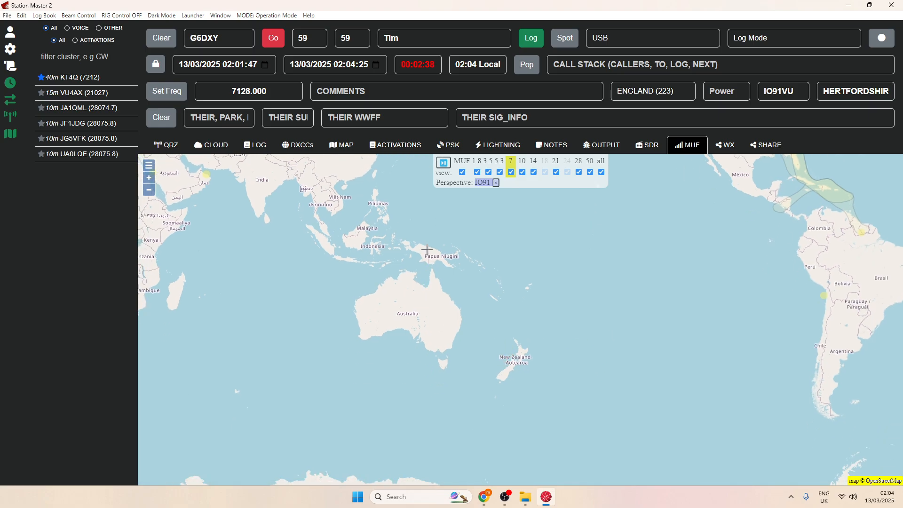
Check the 14 MHz coverage near Iceland and display the MUF coverage of all bands
{"action": "left_click", "coordinate": [533, 162]}
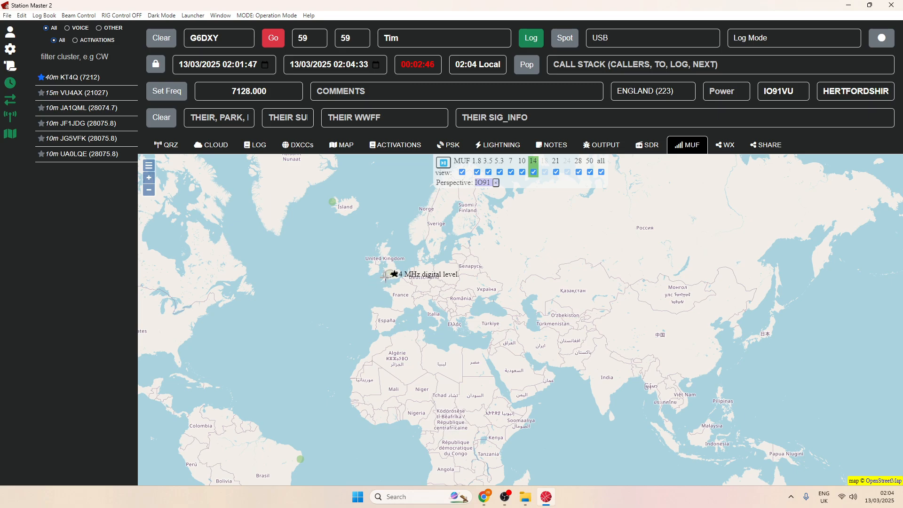
{"action": "mouse_move", "coordinate": [334, 201]}
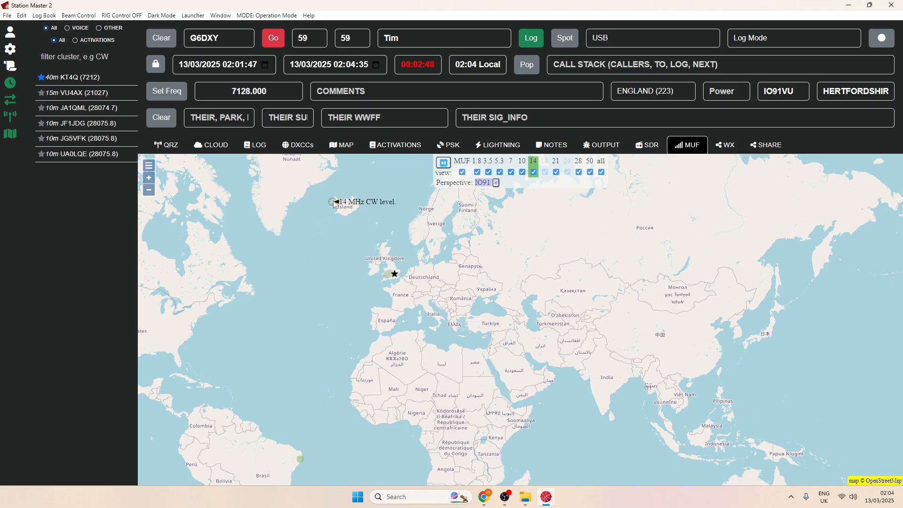
{"action": "left_click", "coordinate": [462, 164]}
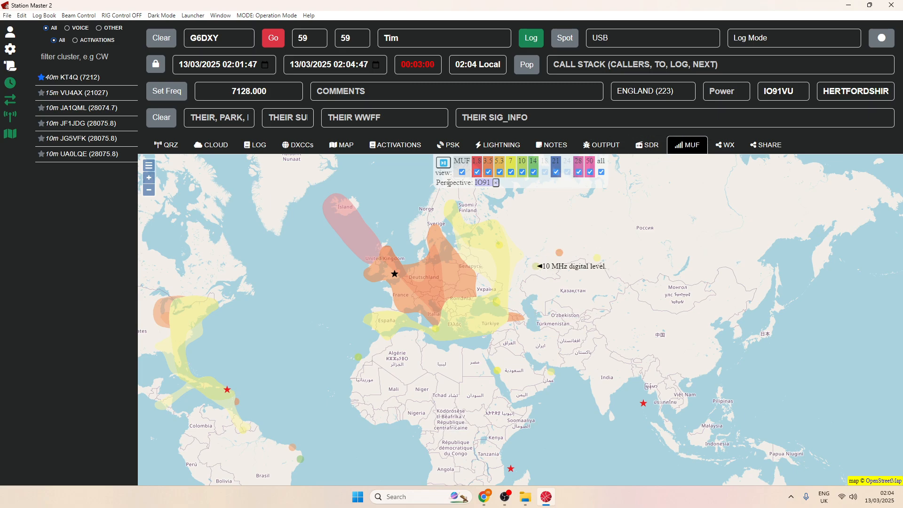
Open the weather globe and enlarge it over southern Africa
{"action": "left_click", "coordinate": [724, 144]}
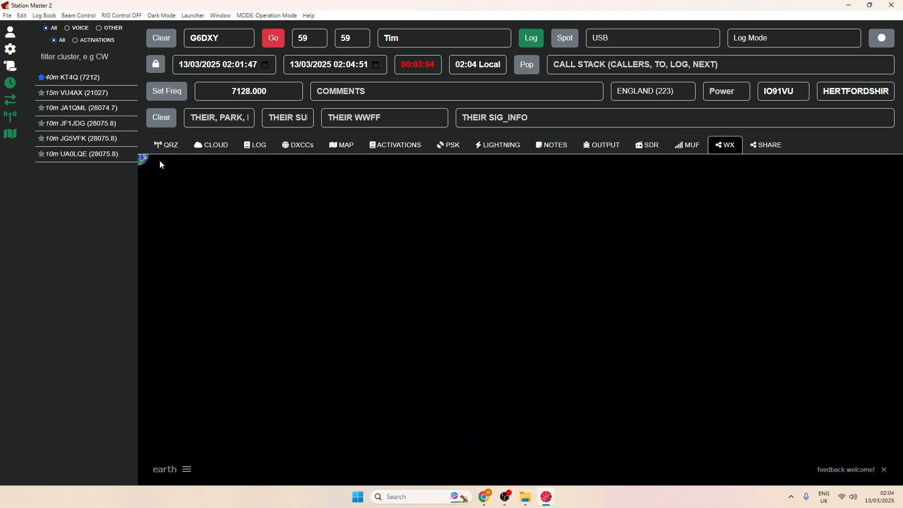
{"action": "scroll", "coordinate": [156, 172], "scroll_direction": "down", "scroll_amount": 3}
{"action": "left_click_drag", "start_coordinate": [145, 160], "coordinate": [143, 167]}
{"action": "scroll", "coordinate": [158, 169], "scroll_direction": "up", "scroll_amount": 10}
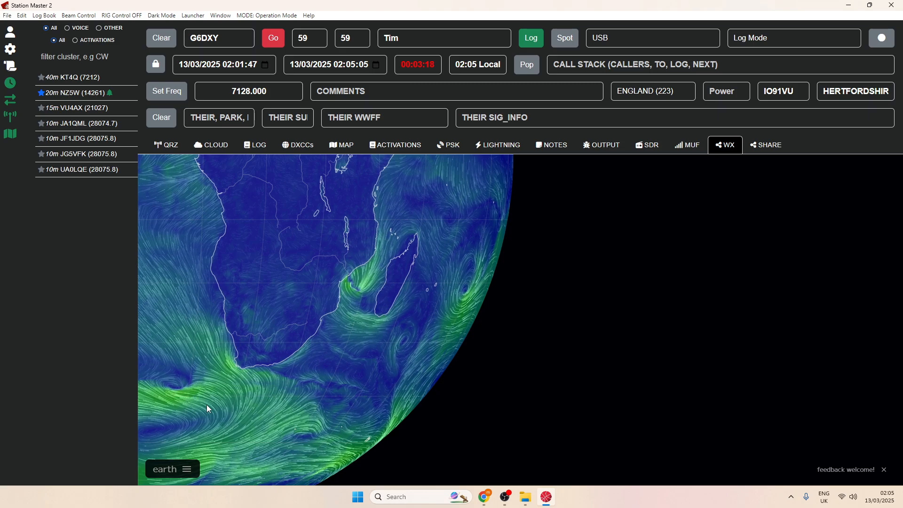
Preview the Ocean mode and the Currents and Waves animations on the globe, returning to the Wind animation in Air mode
{"action": "left_click", "coordinate": [187, 472]}
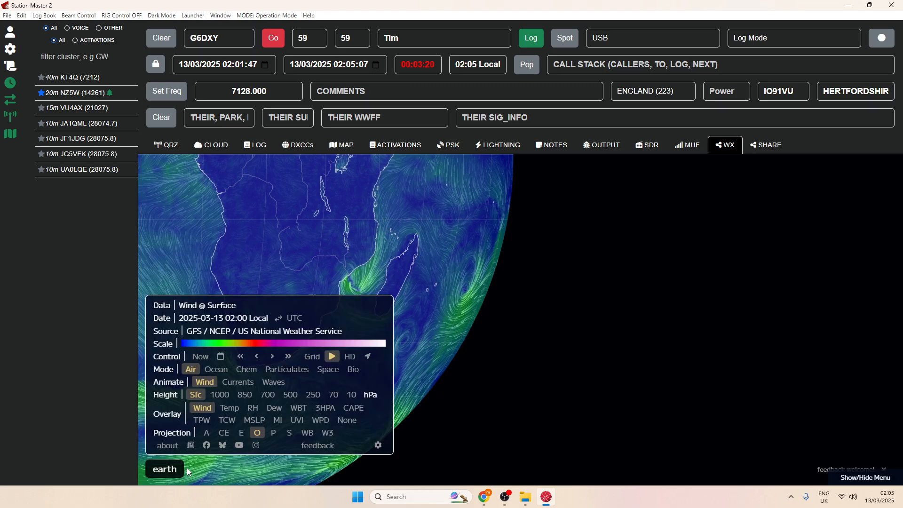
{"action": "left_click", "coordinate": [219, 371]}
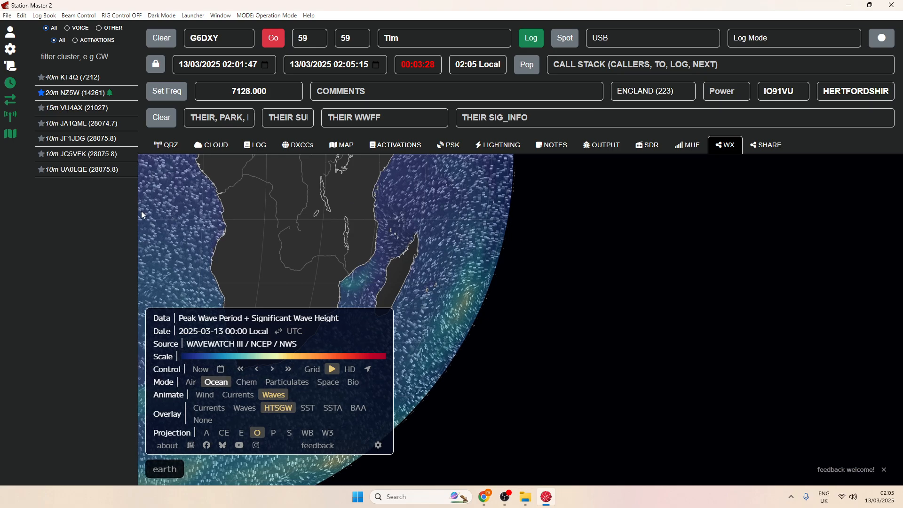
{"action": "left_click", "coordinate": [203, 396]}
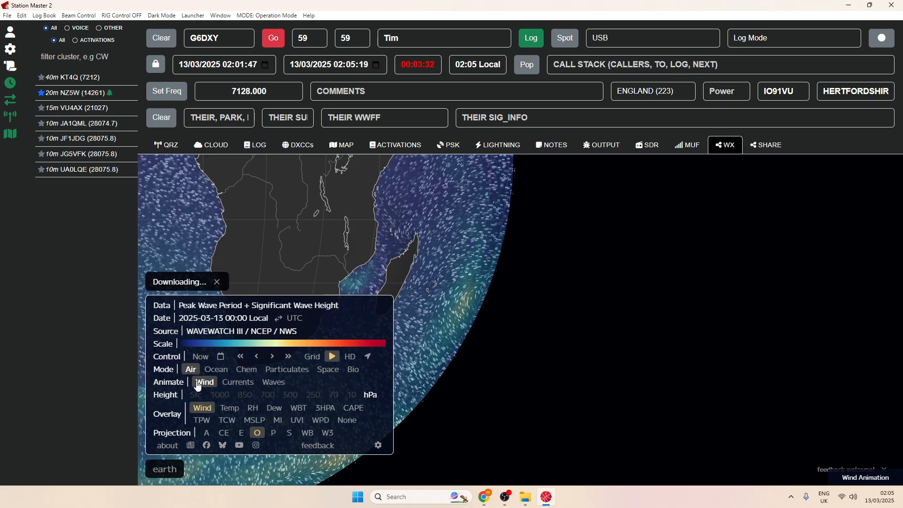
{"action": "left_click", "coordinate": [244, 387]}
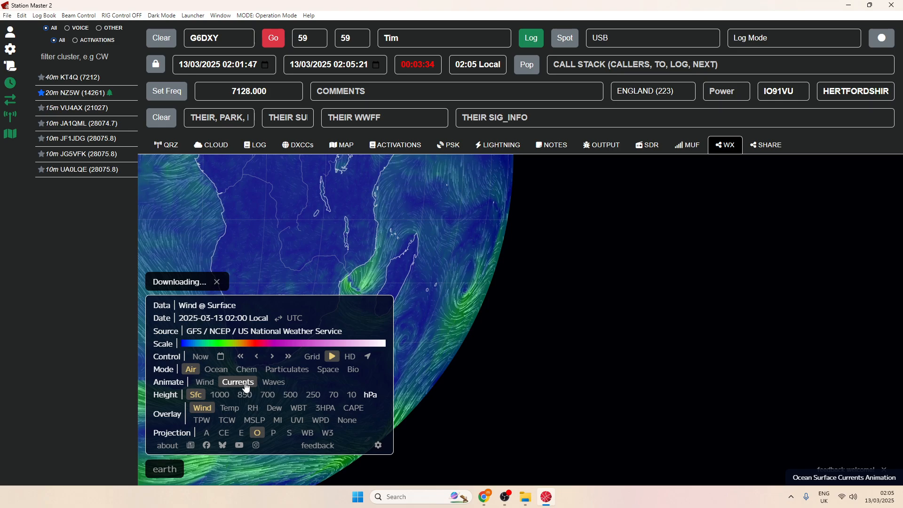
{"action": "left_click", "coordinate": [274, 383]}
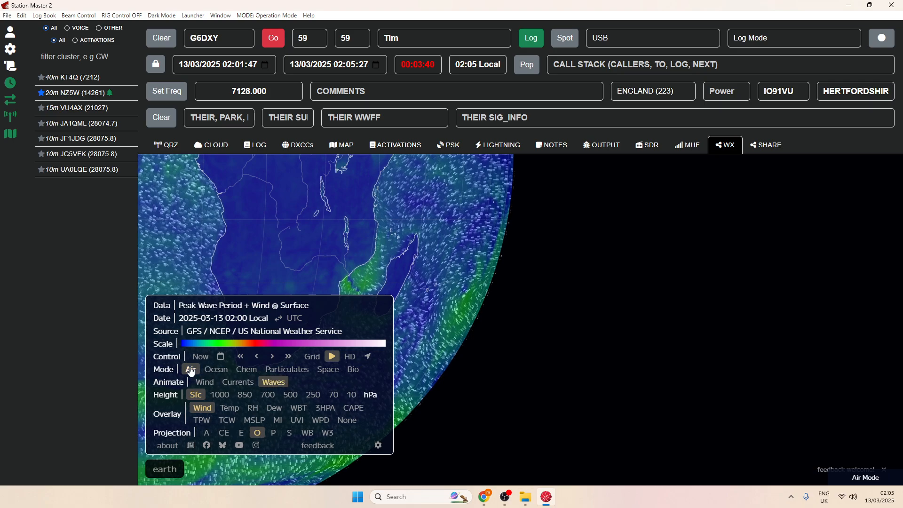
{"action": "left_click", "coordinate": [202, 383]}
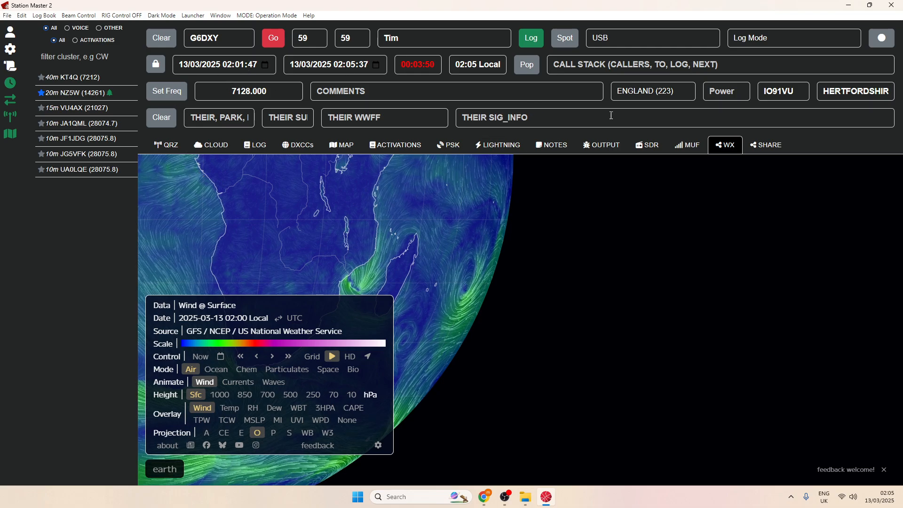
View the station sharing page, and hide and redisplay the cluster spots list
{"action": "left_click", "coordinate": [766, 145]}
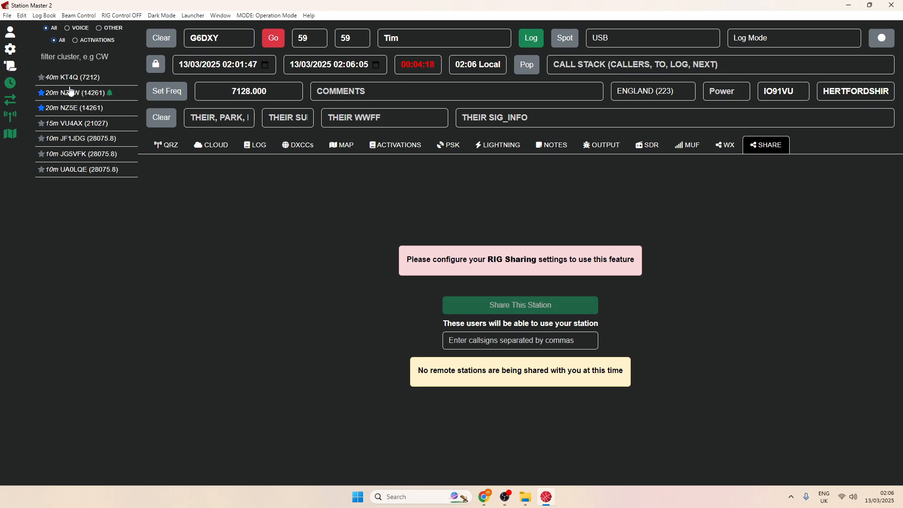
{"action": "mouse_move", "coordinate": [56, 78]}
{"action": "left_click", "coordinate": [12, 120]}
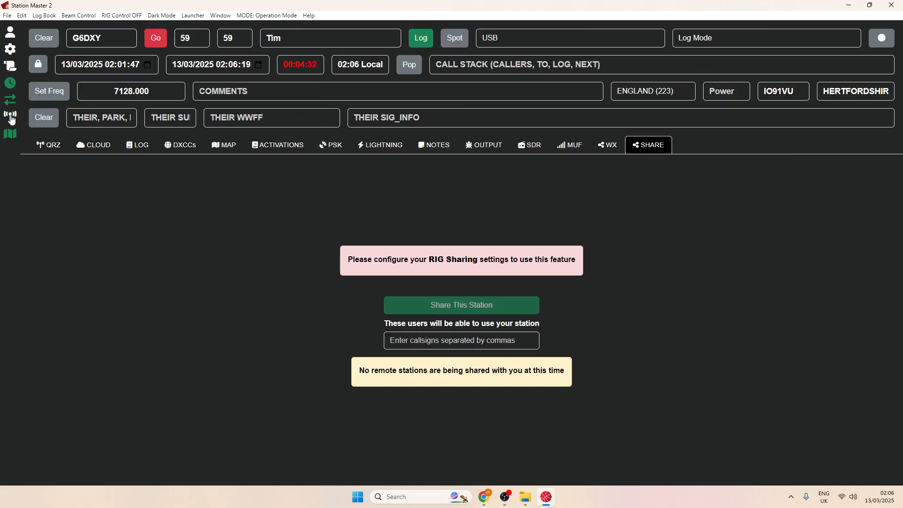
{"action": "left_click", "coordinate": [12, 120]}
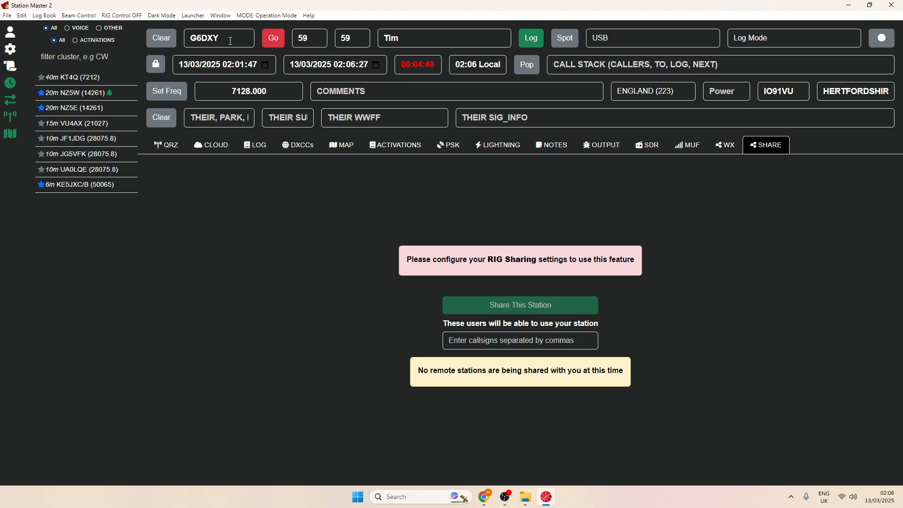
Look up callsign G6DXY again starting from the log view, and switch off the map option
{"action": "left_click", "coordinate": [255, 146]}
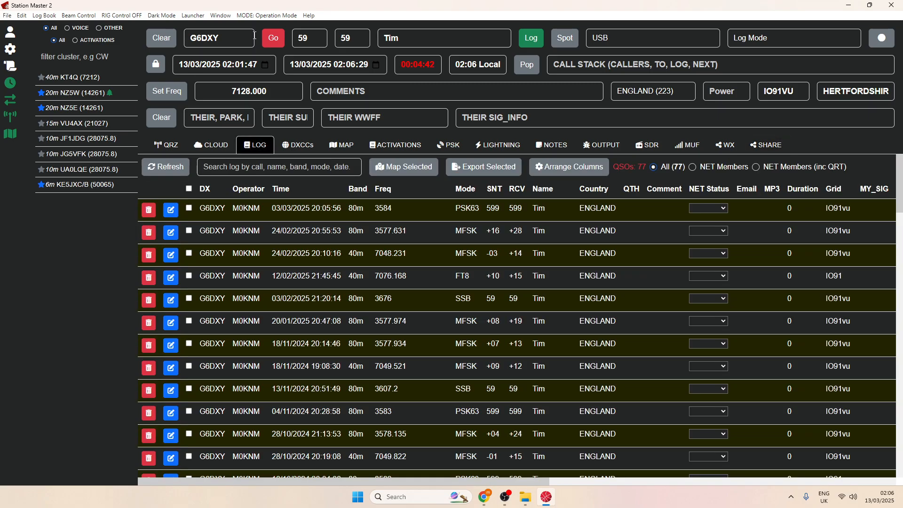
{"action": "left_click", "coordinate": [227, 34]}
{"action": "key", "text": "Tab"}
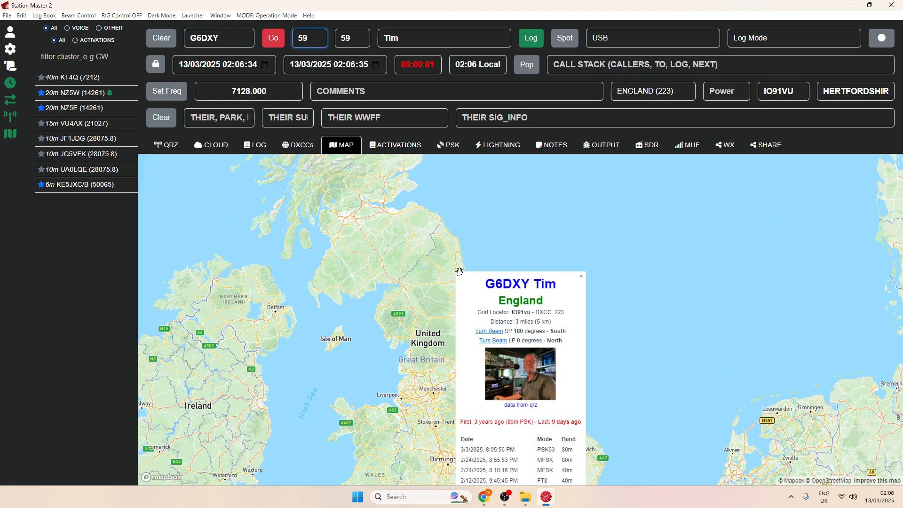
{"action": "left_click", "coordinate": [10, 135]}
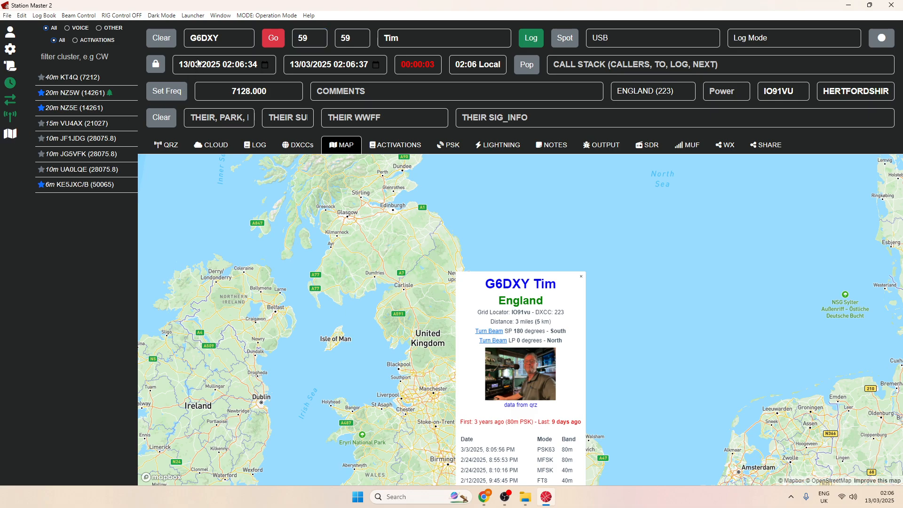
Look up callsign G6DXY from the log view without the map option, and switch the map option back on
{"action": "left_click", "coordinate": [258, 145]}
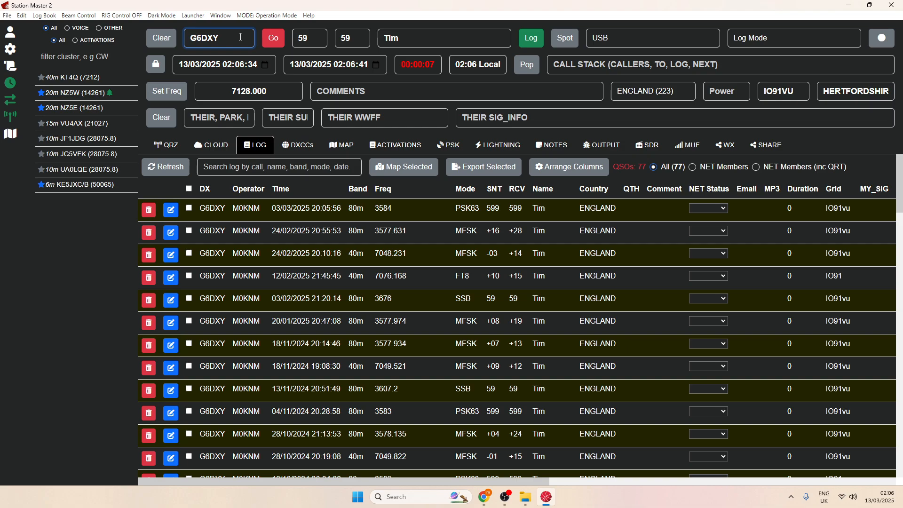
{"action": "key", "text": "Tab"}
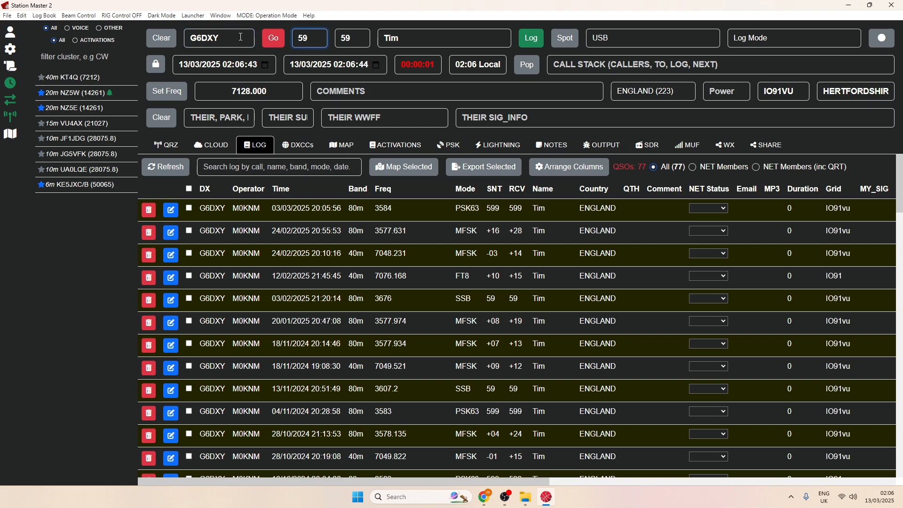
{"action": "left_click", "coordinate": [10, 136]}
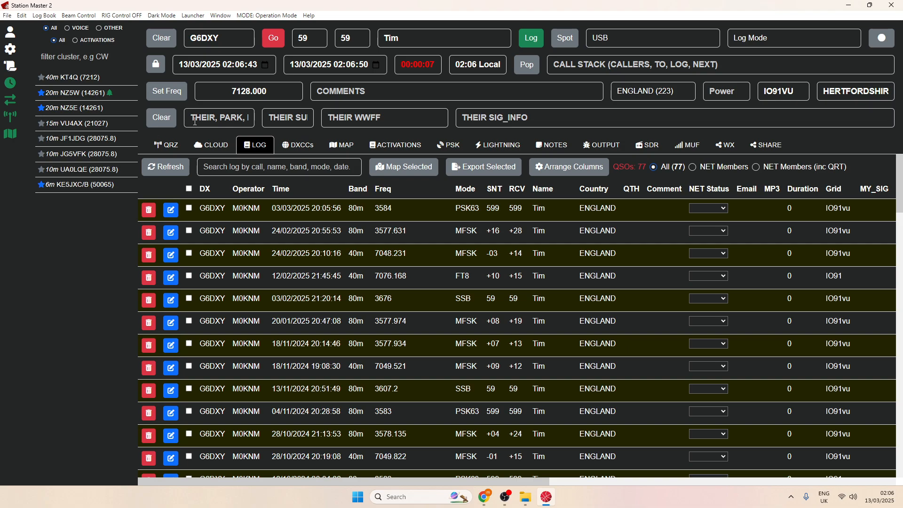
Set the operation mode to CQ and review the other available operation modes
{"action": "left_click", "coordinate": [274, 17]}
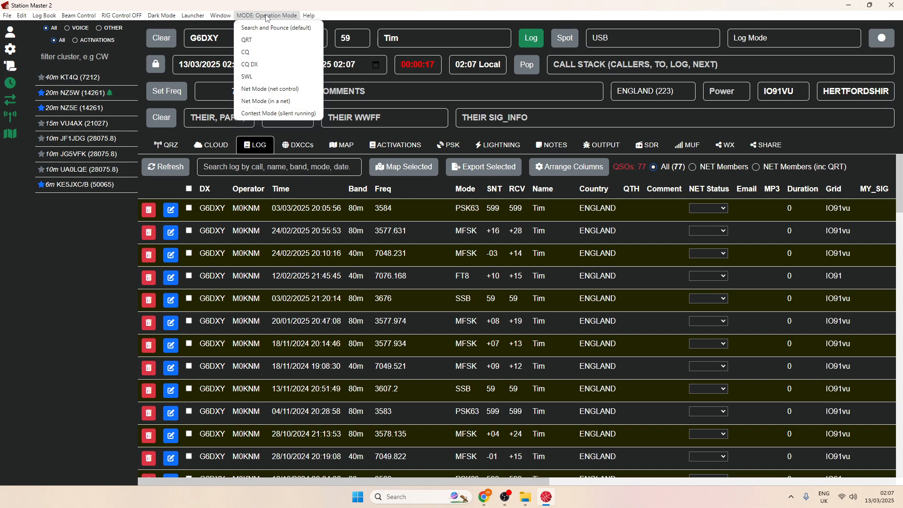
{"action": "left_click", "coordinate": [259, 52]}
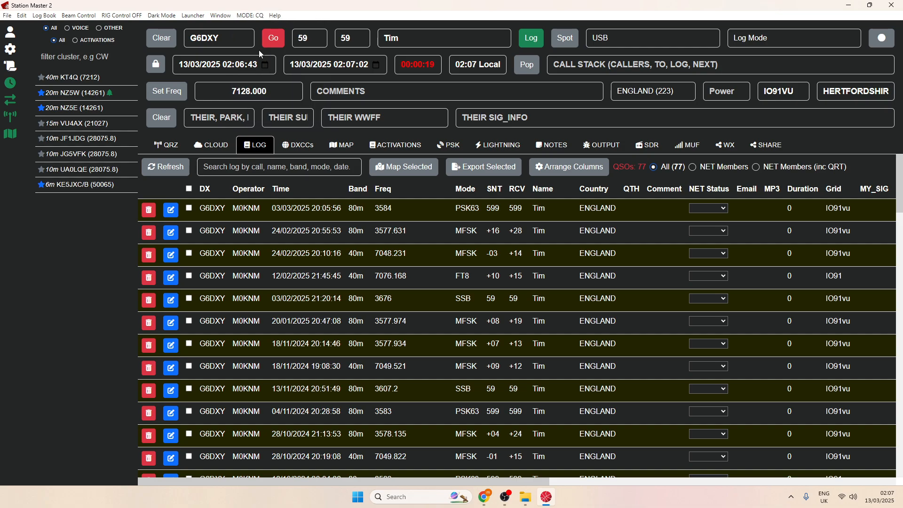
{"action": "left_click", "coordinate": [252, 21]}
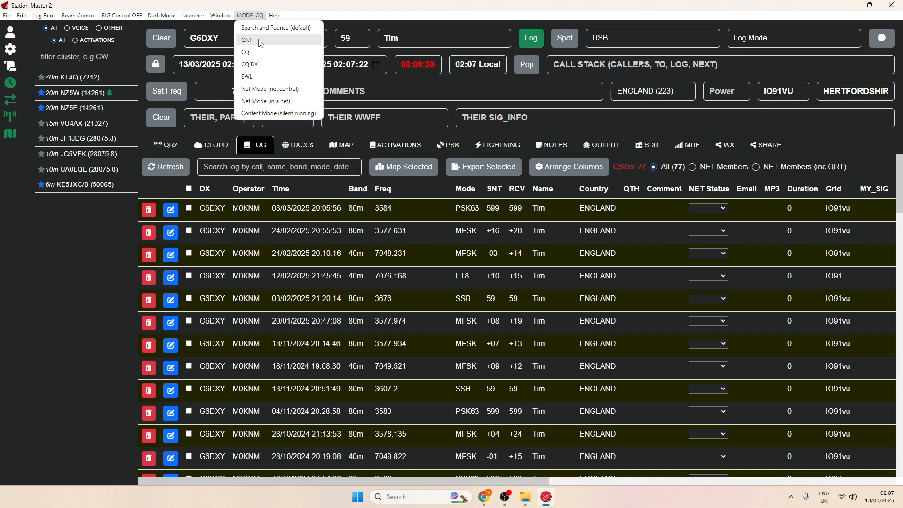
Look through the extra map windows, external program launchers, dark mode toggle and rig control commands
{"action": "left_click", "coordinate": [226, 16]}
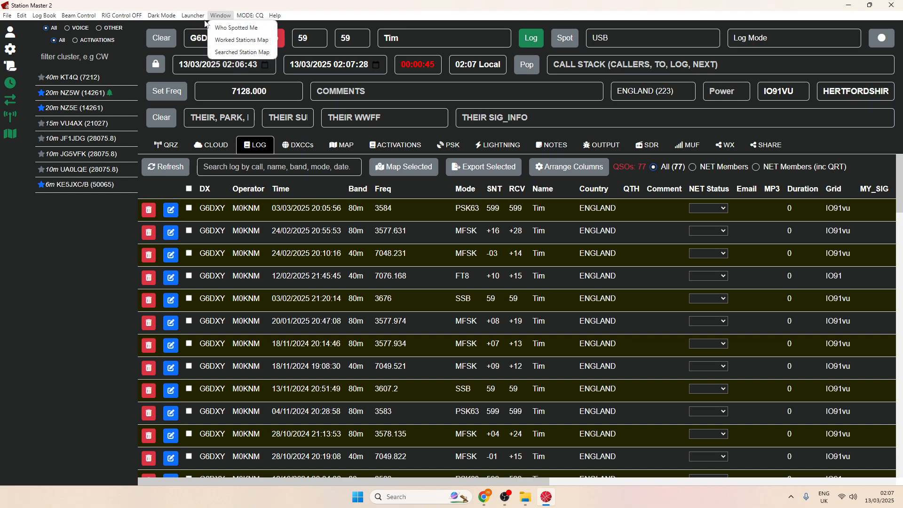
{"action": "mouse_move", "coordinate": [192, 19]}
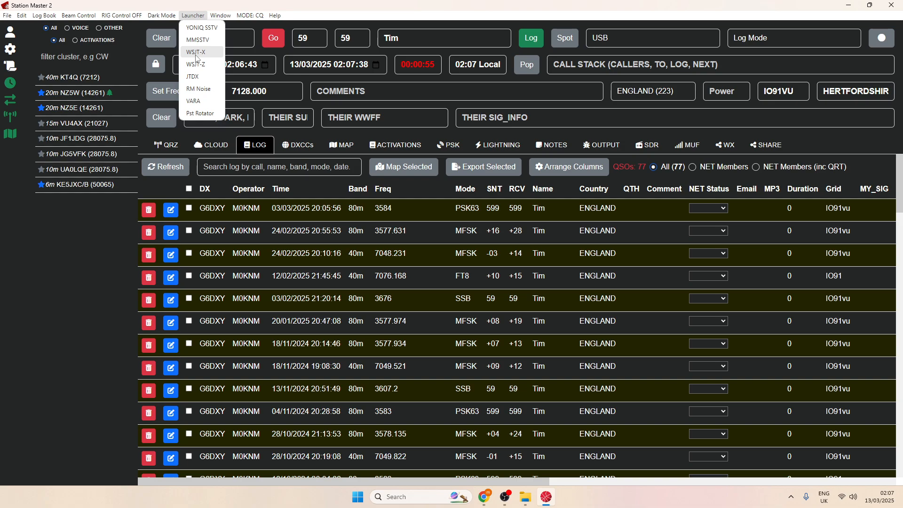
{"action": "left_click", "coordinate": [195, 42]}
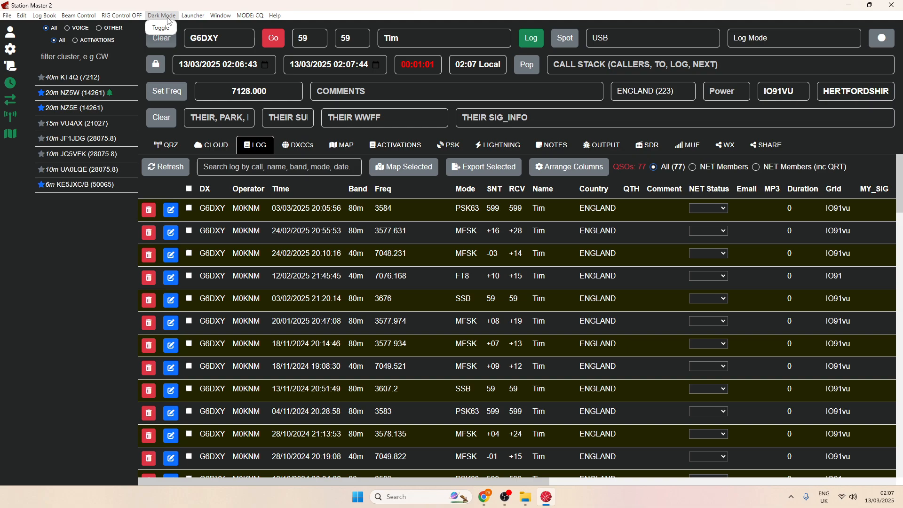
{"action": "mouse_move", "coordinate": [117, 15]}
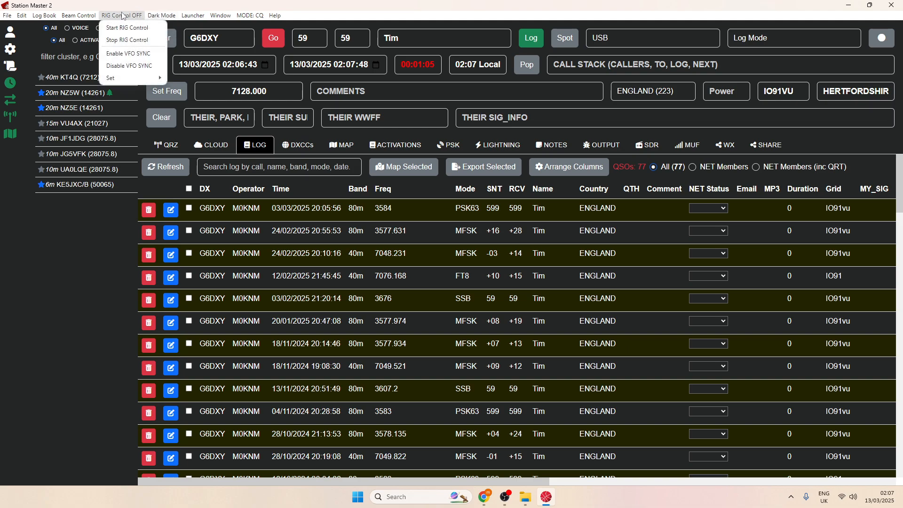
{"action": "mouse_move", "coordinate": [79, 17]}
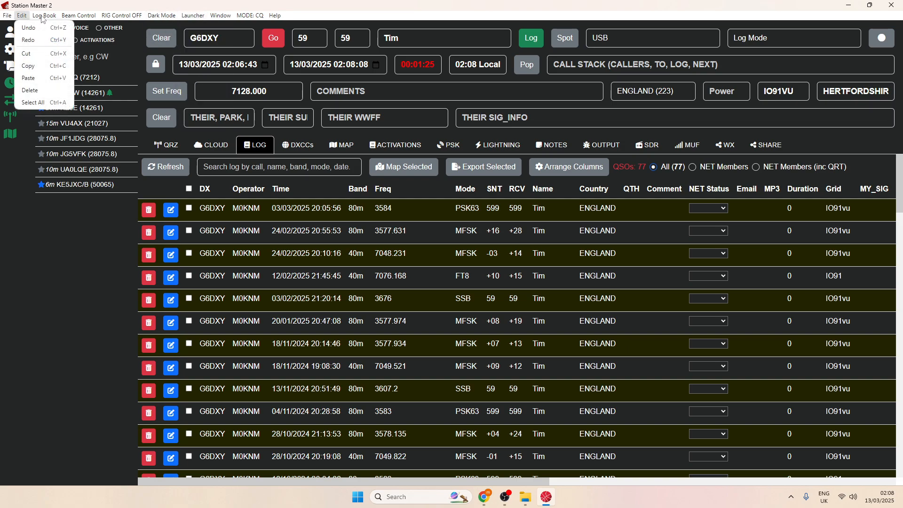
Review the log book's cleaning, import and export commands, and glance at the file and beam control commands
{"action": "mouse_move", "coordinate": [44, 17]}
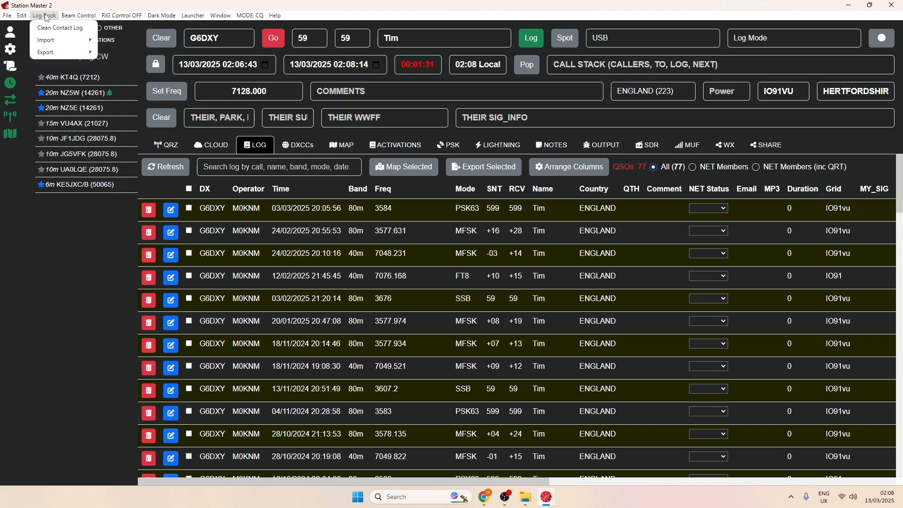
{"action": "mouse_move", "coordinate": [47, 42]}
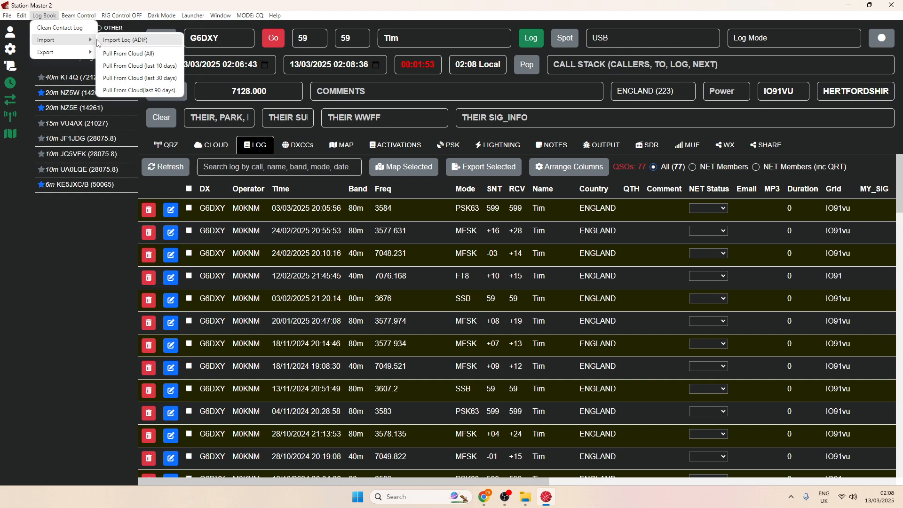
{"action": "mouse_move", "coordinate": [71, 53]}
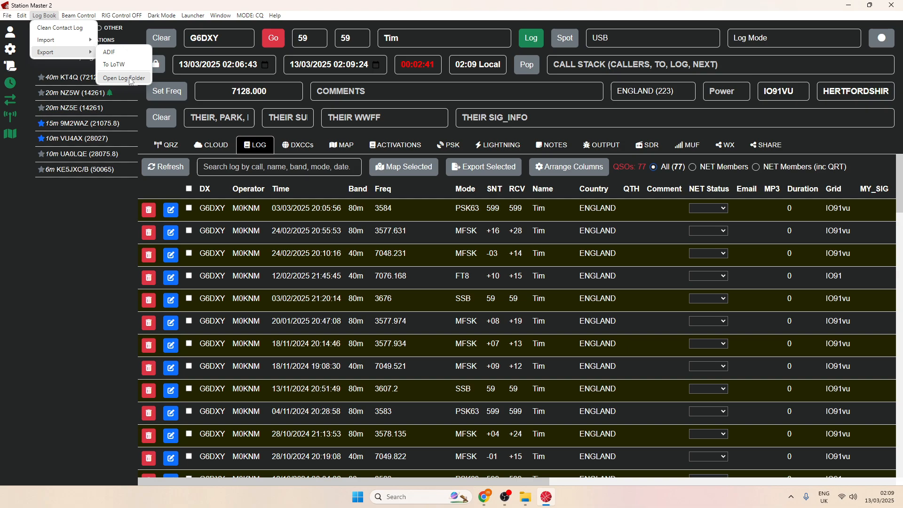
{"action": "mouse_move", "coordinate": [19, 17]}
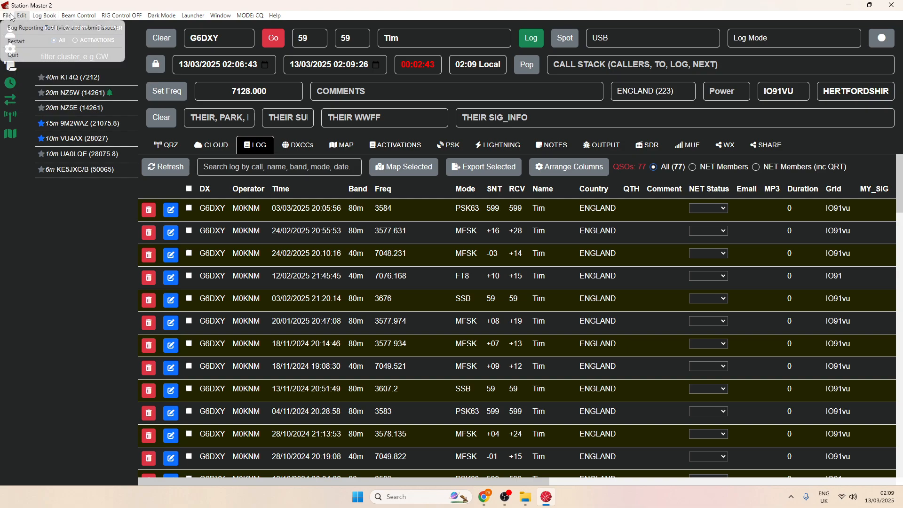
{"action": "mouse_move", "coordinate": [79, 14]}
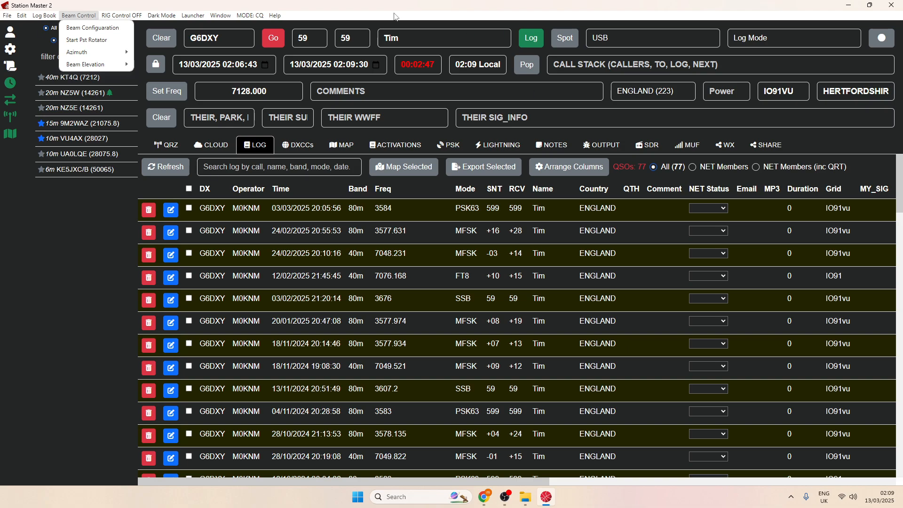
{"action": "left_click", "coordinate": [381, 3]}
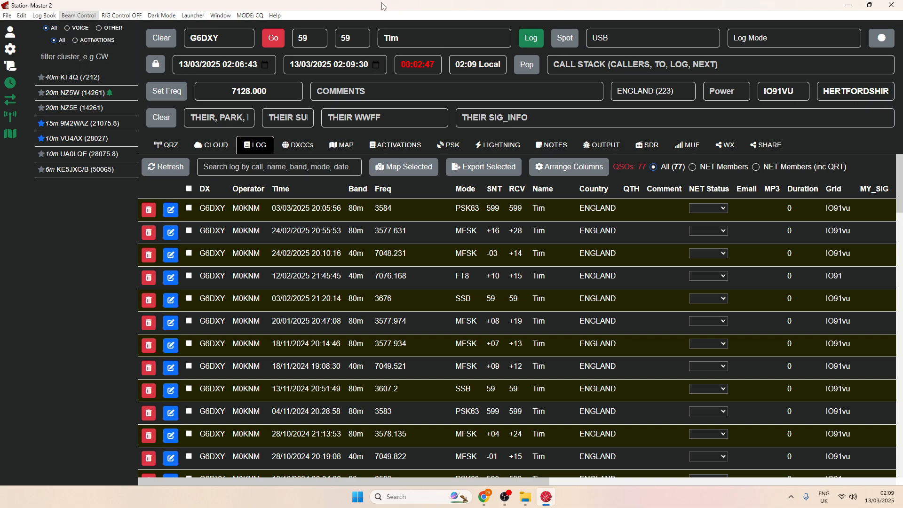
Open the profile general settings and review the station details, Station Master cloud upload and QRZ settings
{"action": "left_click", "coordinate": [10, 50]}
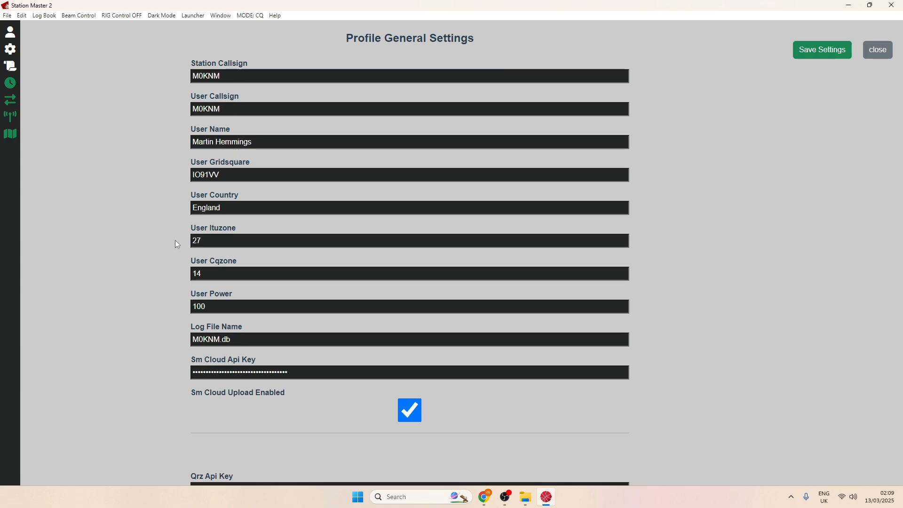
{"action": "left_click_drag", "start_coordinate": [179, 239], "coordinate": [179, 270]}
{"action": "left_click", "coordinate": [179, 271]}
{"action": "scroll", "coordinate": [144, 311], "scroll_direction": "down", "scroll_amount": 1}
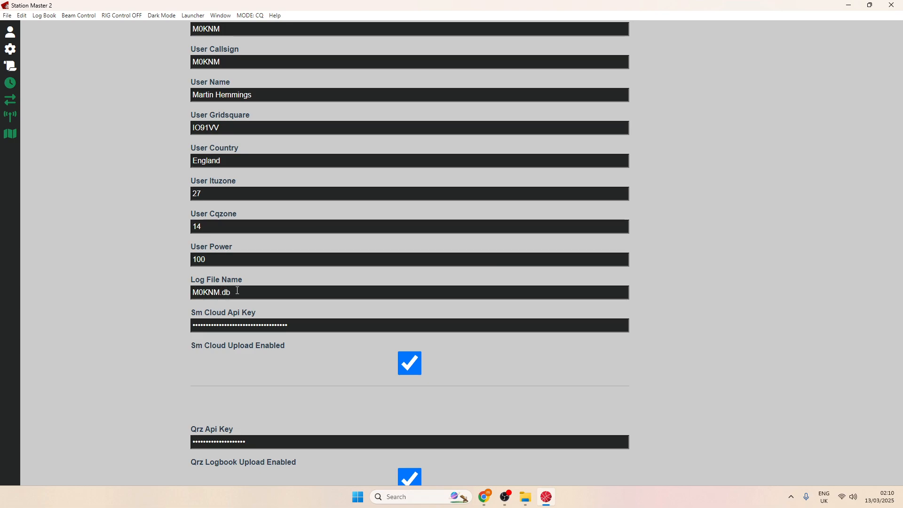
{"action": "scroll", "coordinate": [156, 273], "scroll_direction": "down", "scroll_amount": 3}
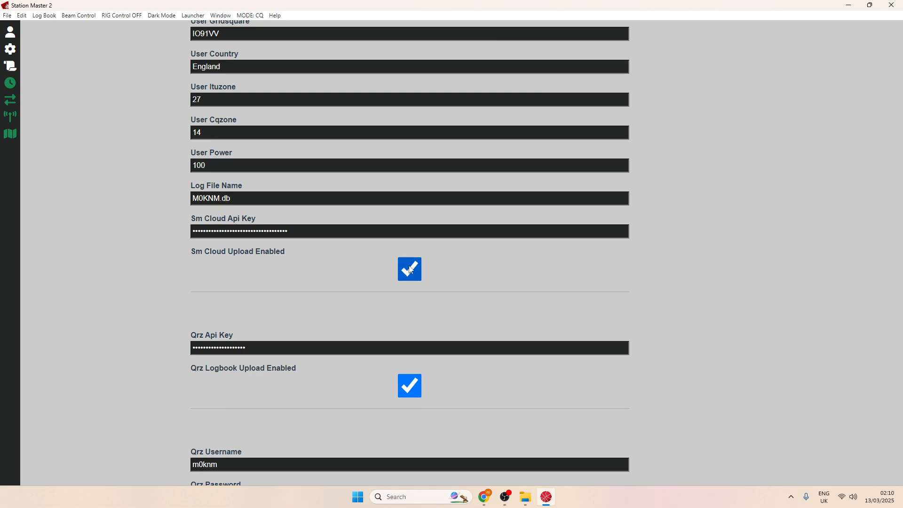
{"action": "scroll", "coordinate": [113, 273], "scroll_direction": "down", "scroll_amount": 2}
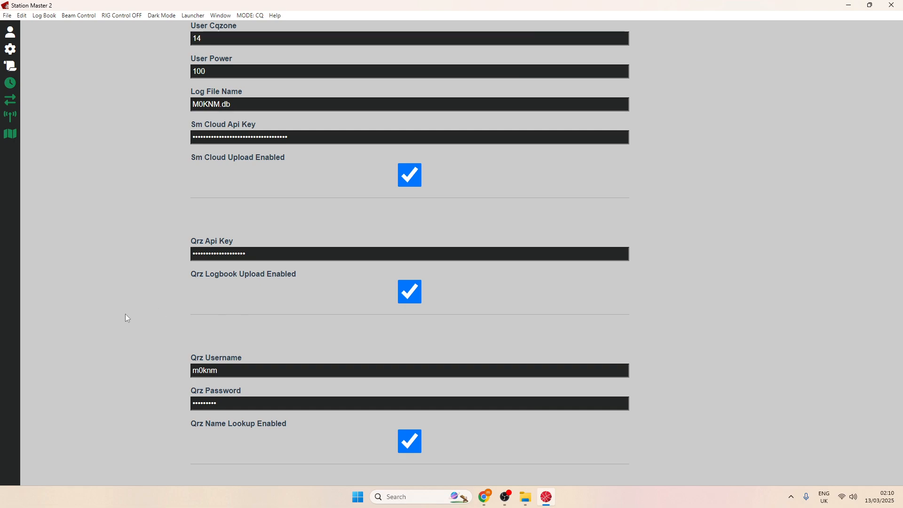
{"action": "scroll", "coordinate": [101, 301], "scroll_direction": "down", "scroll_amount": 3}
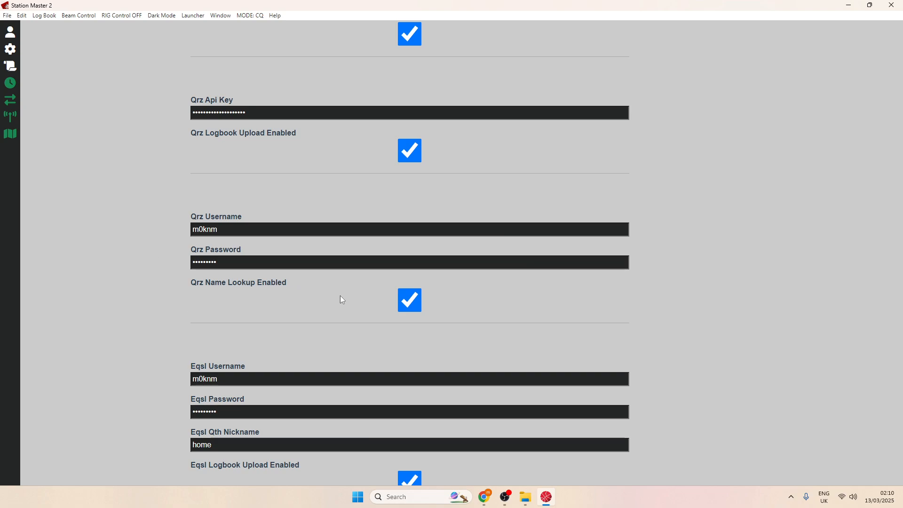
Review the eQSL and LoTW upload settings and the ADIF and XML UDP port settings
{"action": "scroll", "coordinate": [135, 307], "scroll_direction": "down", "scroll_amount": 3}
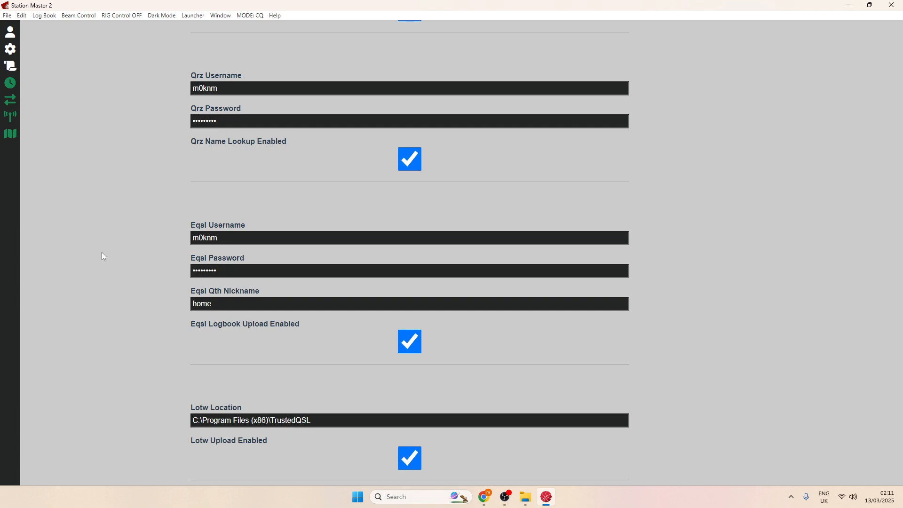
{"action": "scroll", "coordinate": [128, 230], "scroll_direction": "down", "scroll_amount": 2}
{"action": "scroll", "coordinate": [130, 224], "scroll_direction": "down", "scroll_amount": 2}
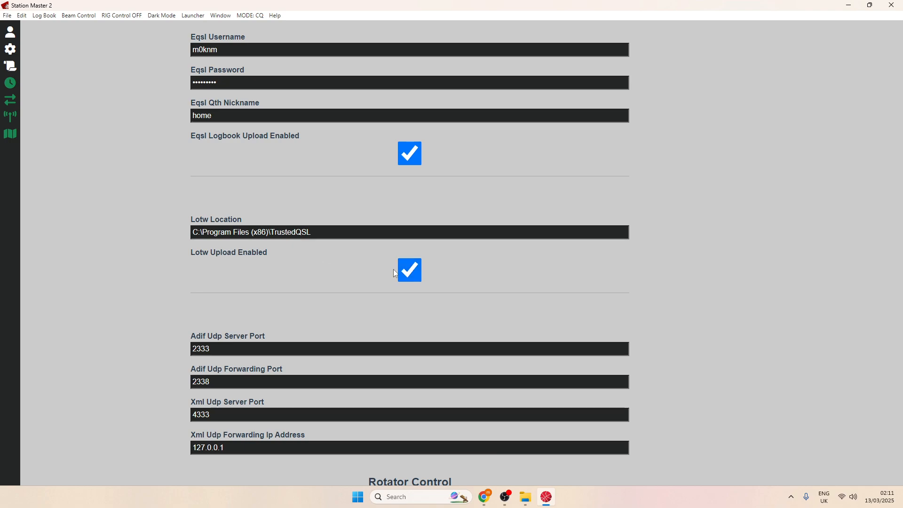
{"action": "scroll", "coordinate": [122, 270], "scroll_direction": "down", "scroll_amount": 3}
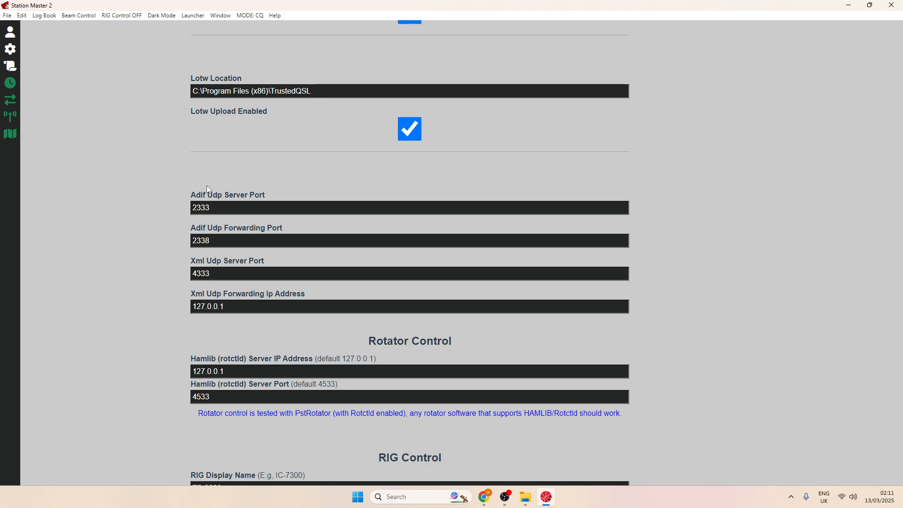
Review the rotator and rig control settings, and view the available radio connection options without changing the selection
{"action": "scroll", "coordinate": [110, 287], "scroll_direction": "down", "scroll_amount": 6}
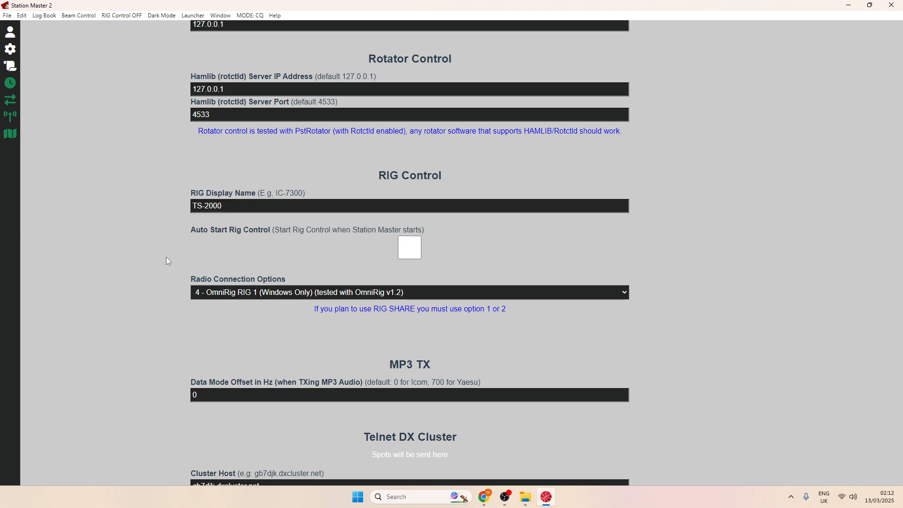
{"action": "scroll", "coordinate": [169, 258], "scroll_direction": "down", "scroll_amount": 2}
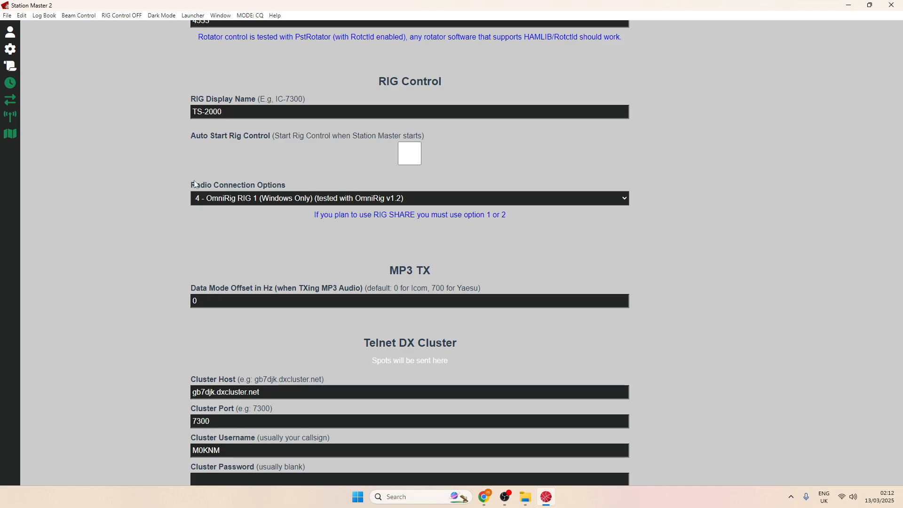
{"action": "left_click", "coordinate": [296, 199]}
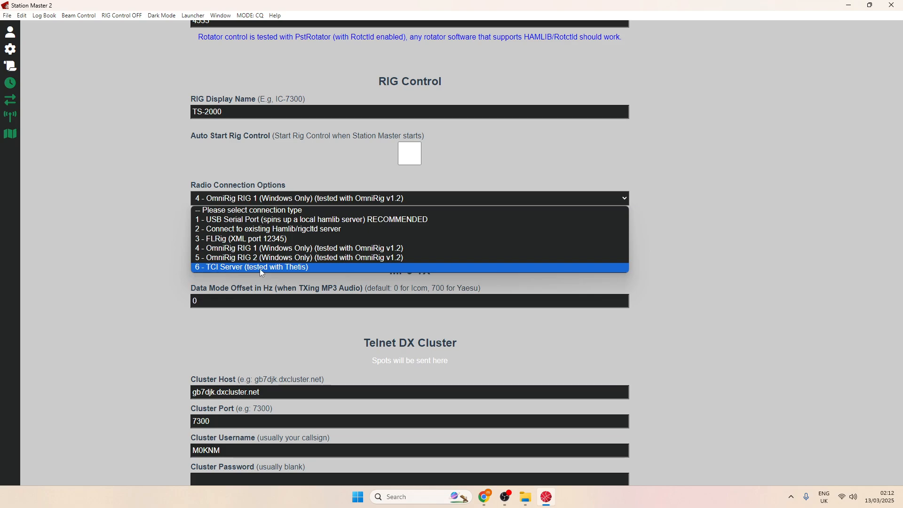
{"action": "left_click", "coordinate": [166, 275]}
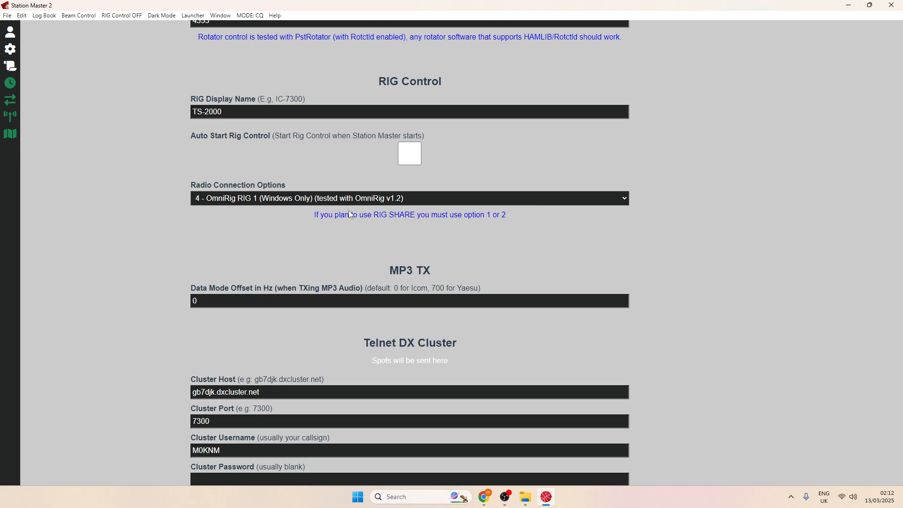
Review the MP3 TX, Telnet DX cluster, rig sharing and headset audio settings
{"action": "scroll", "coordinate": [180, 243], "scroll_direction": "down", "scroll_amount": 4}
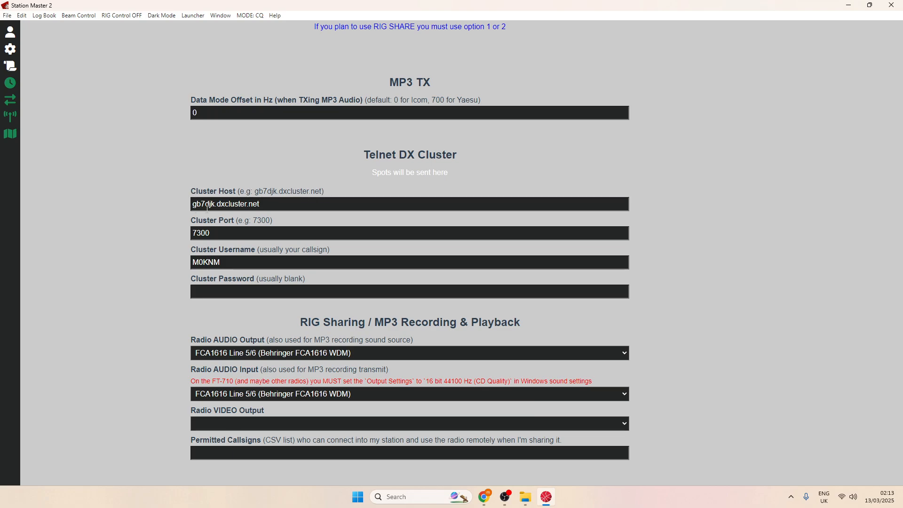
{"action": "scroll", "coordinate": [119, 220], "scroll_direction": "down", "scroll_amount": 3}
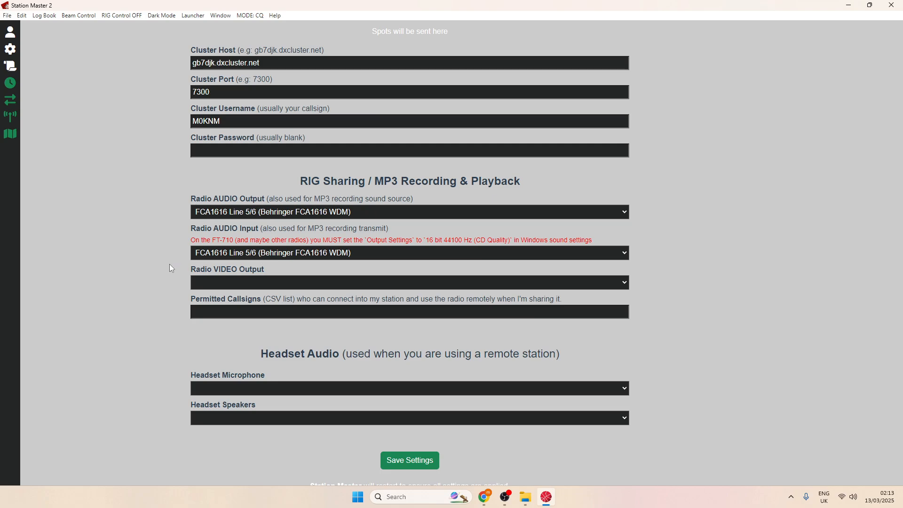
{"action": "scroll", "coordinate": [170, 268], "scroll_direction": "down", "scroll_amount": 2}
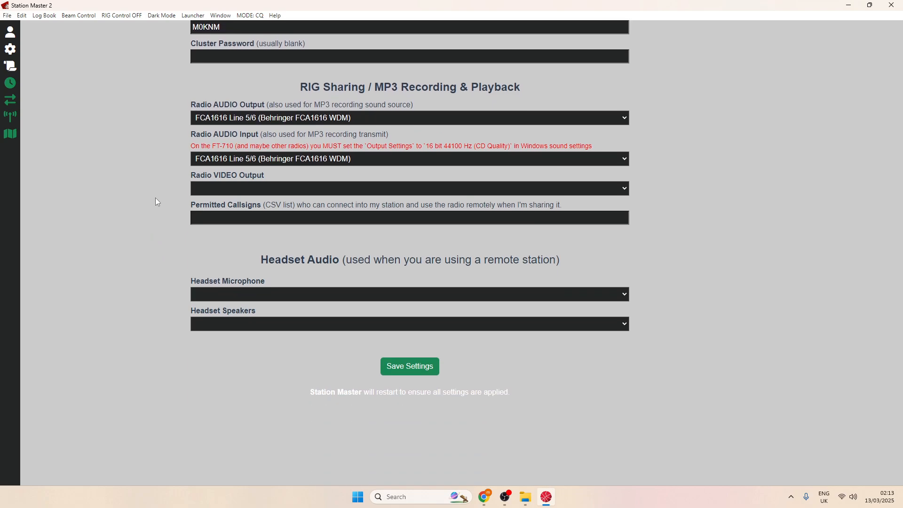
Review the available Radio VIDEO Output devices and the Permitted Callsigns field, leaving both empty
{"action": "left_click", "coordinate": [270, 191]}
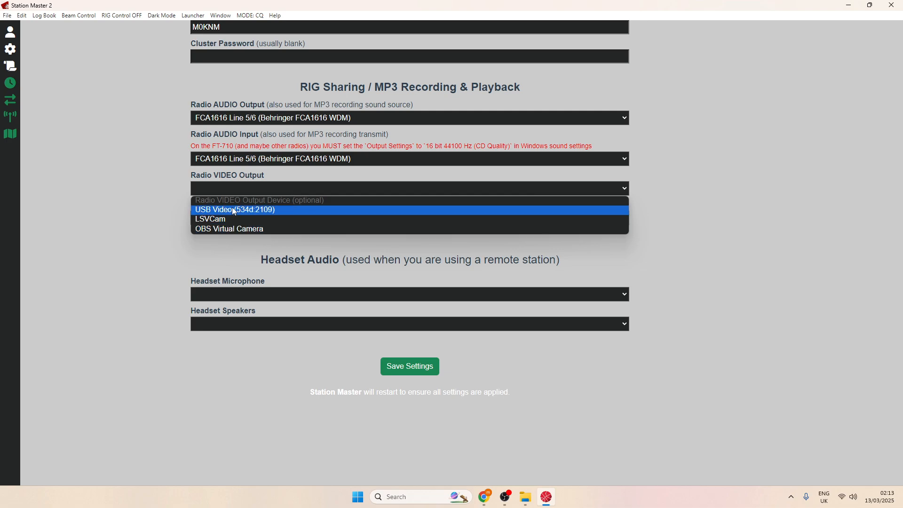
{"action": "left_click", "coordinate": [145, 154]}
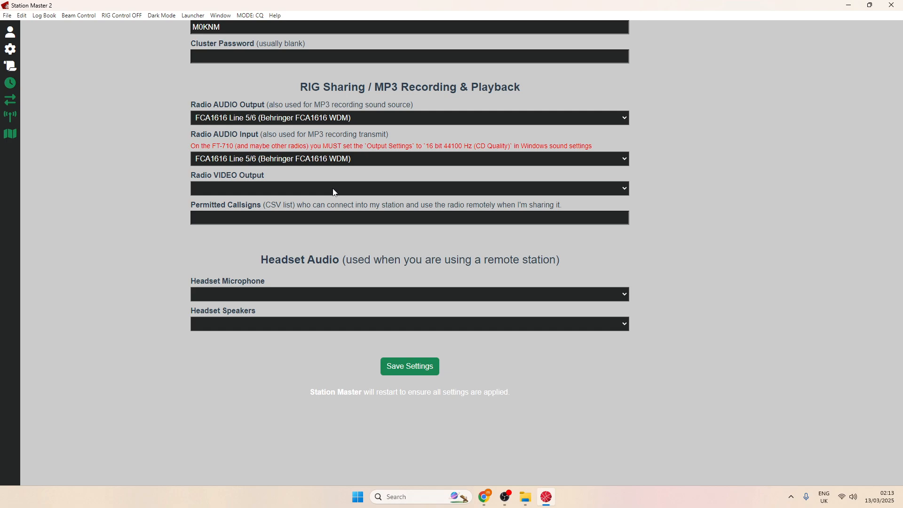
{"action": "left_click", "coordinate": [284, 194]}
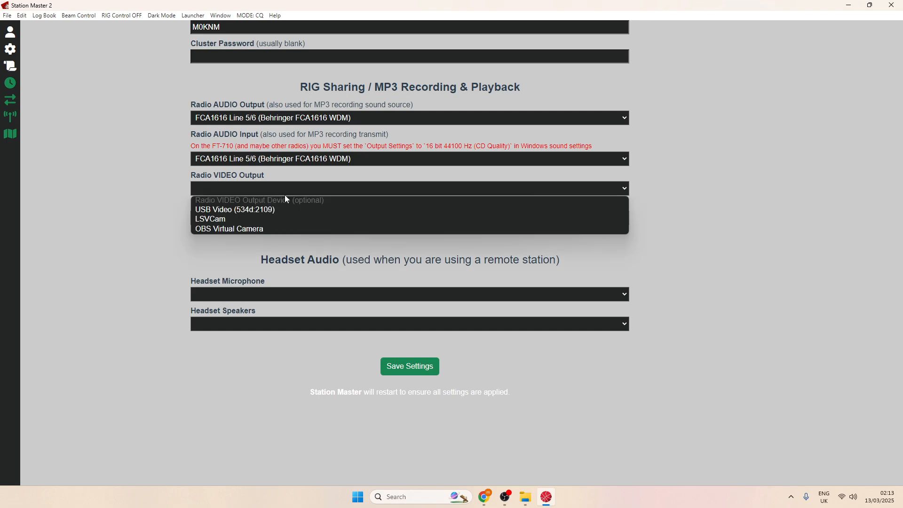
{"action": "left_click", "coordinate": [142, 175]}
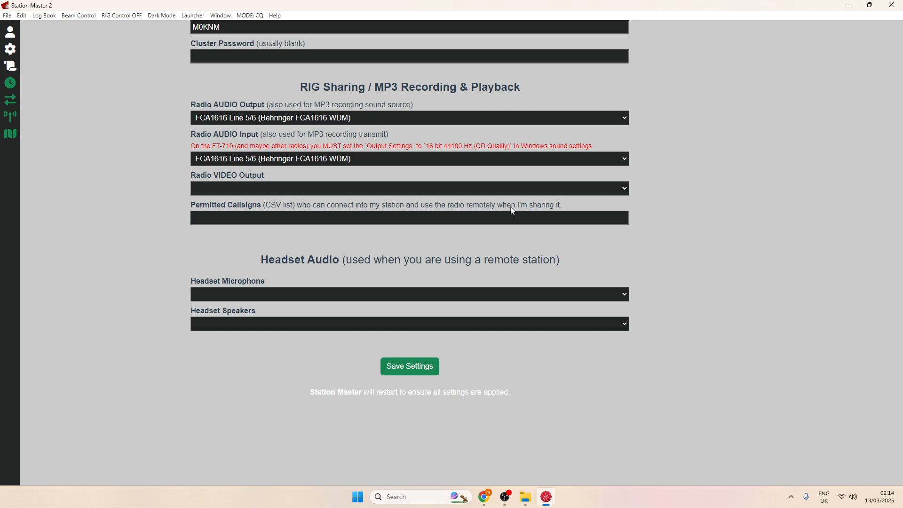
{"action": "left_click", "coordinate": [250, 217]}
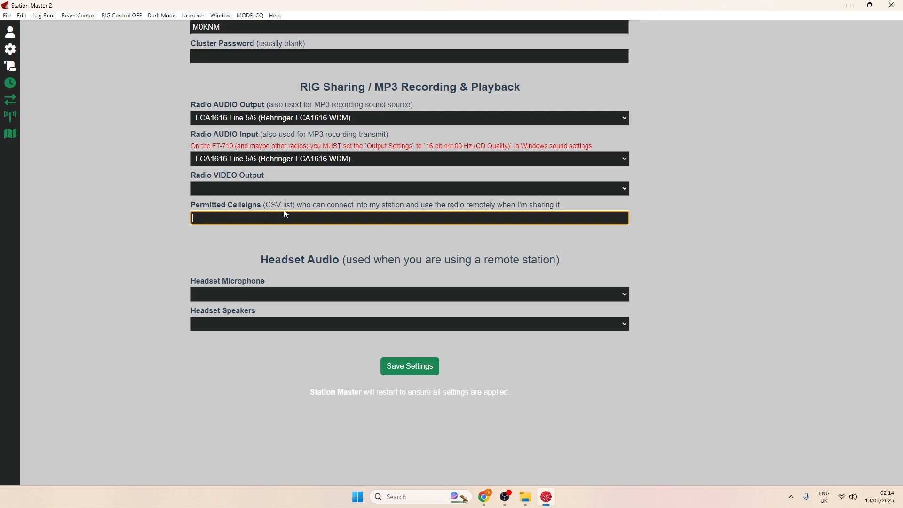
{"action": "left_click", "coordinate": [136, 229]}
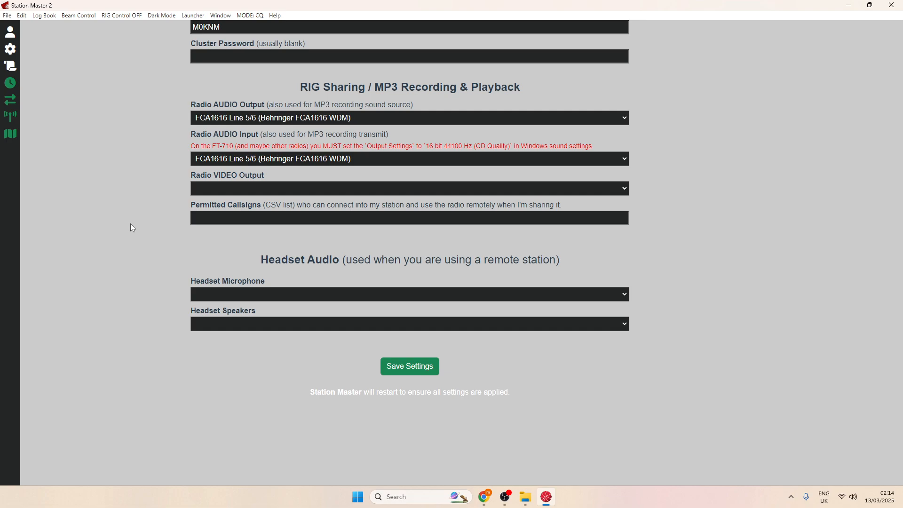
View the available headset microphone devices without selecting one, and close the profile general settings without saving
{"action": "scroll", "coordinate": [132, 227], "scroll_direction": "down", "scroll_amount": 1}
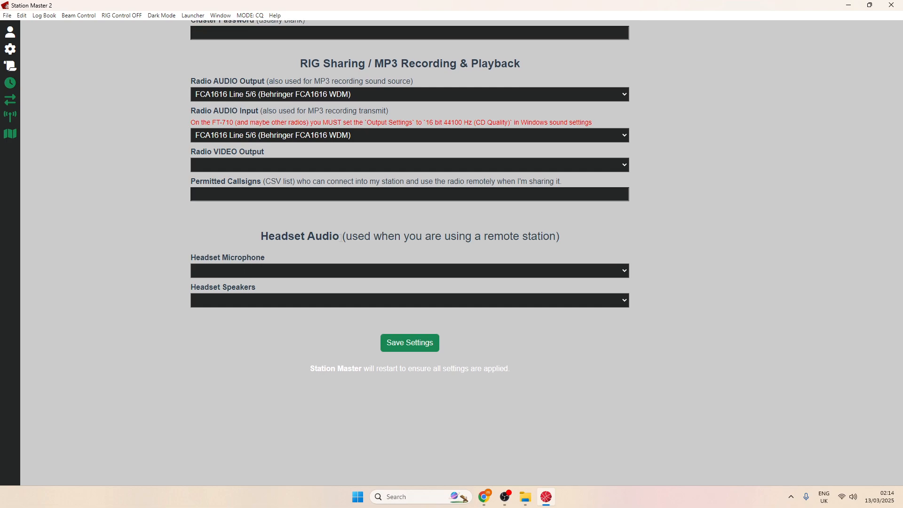
{"action": "left_click", "coordinate": [224, 271]}
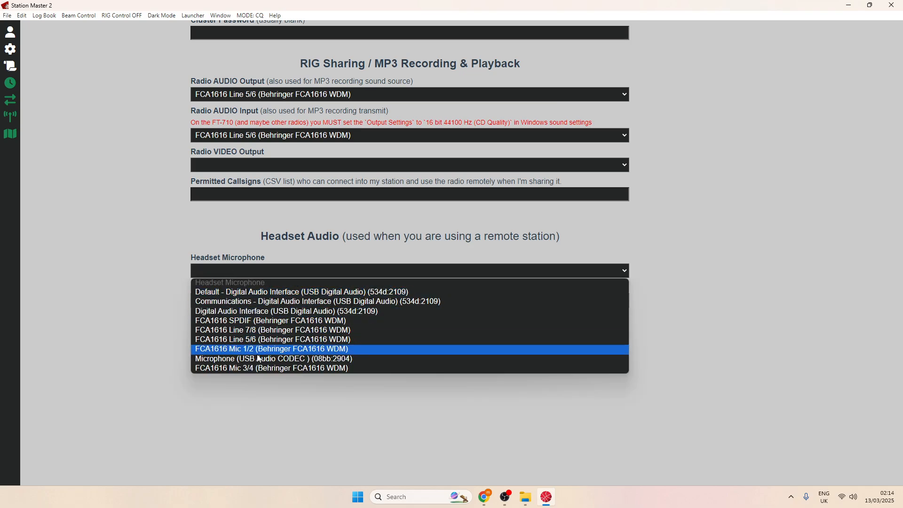
{"action": "left_click", "coordinate": [170, 216]}
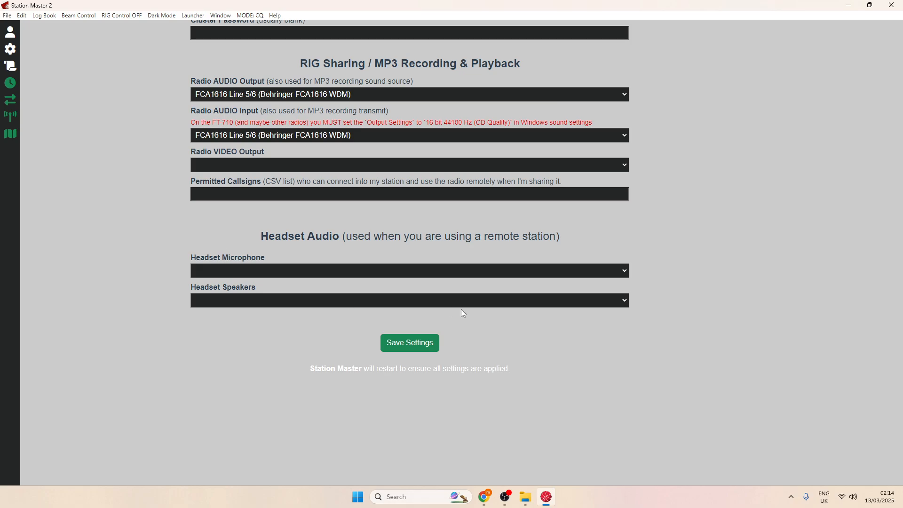
{"action": "scroll", "coordinate": [284, 210], "scroll_direction": "up", "scroll_amount": 20}
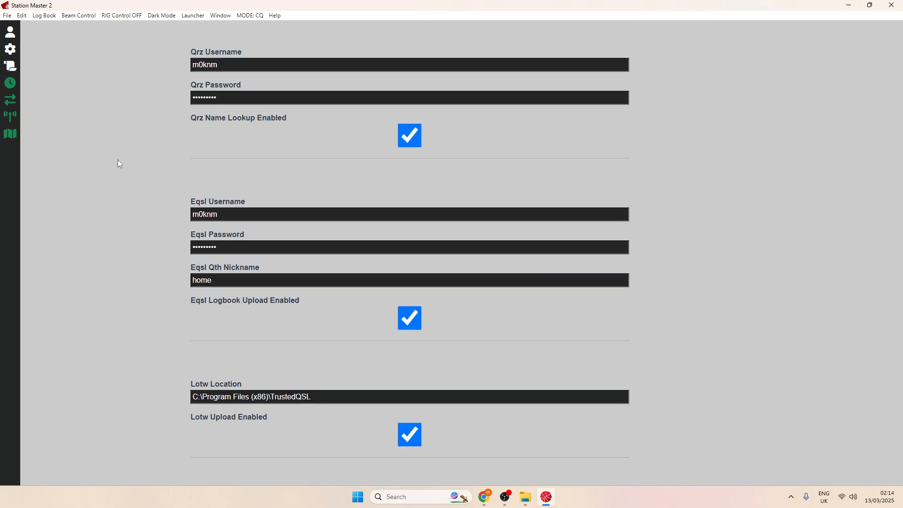
{"action": "scroll", "coordinate": [111, 171], "scroll_direction": "up", "scroll_amount": 8}
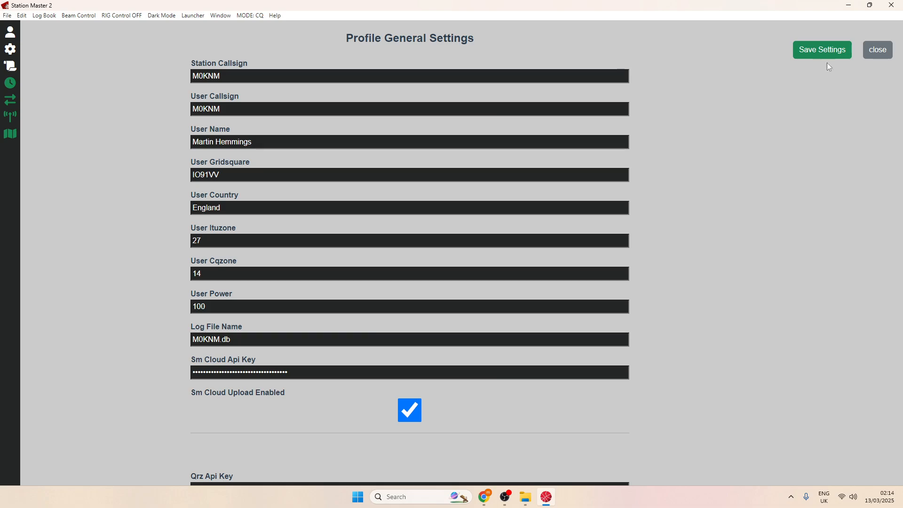
{"action": "left_click", "coordinate": [877, 50]}
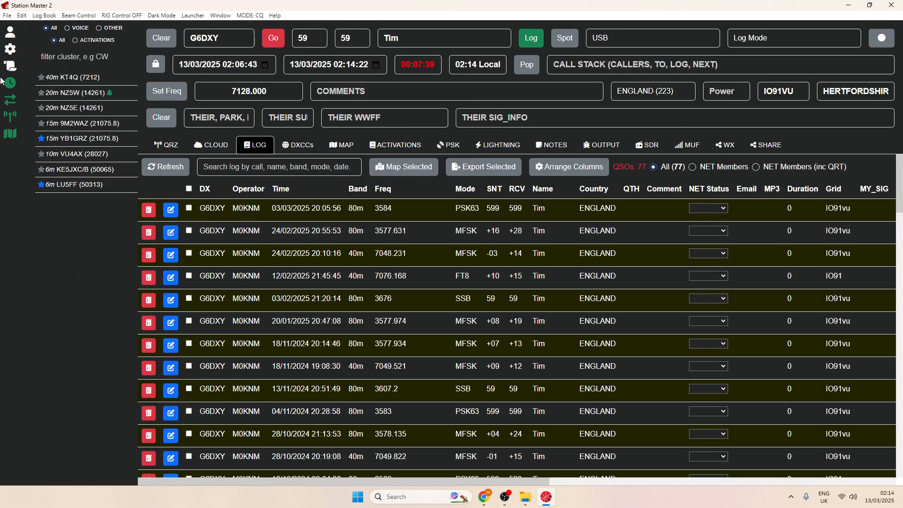
View the Profile Switcher and the Create New Activation form, and return to the logging screen
{"action": "left_click", "coordinate": [10, 33]}
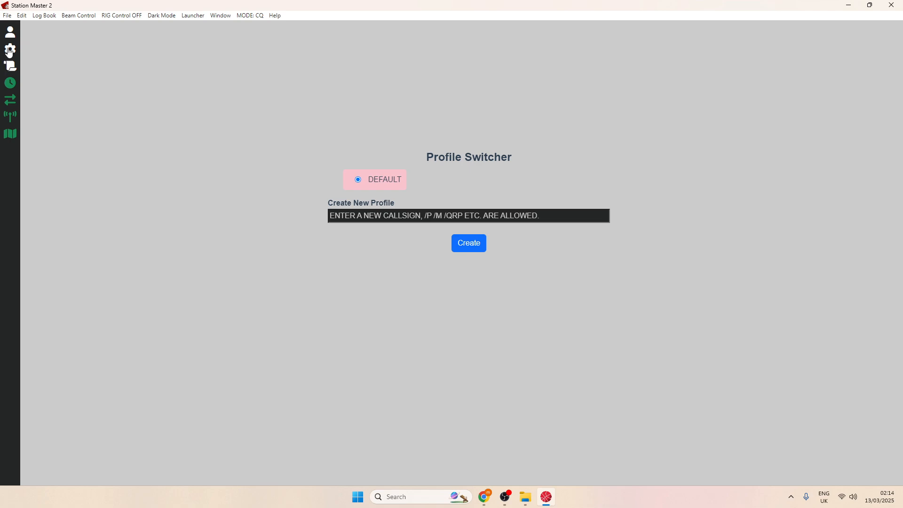
{"action": "left_click", "coordinate": [11, 70]}
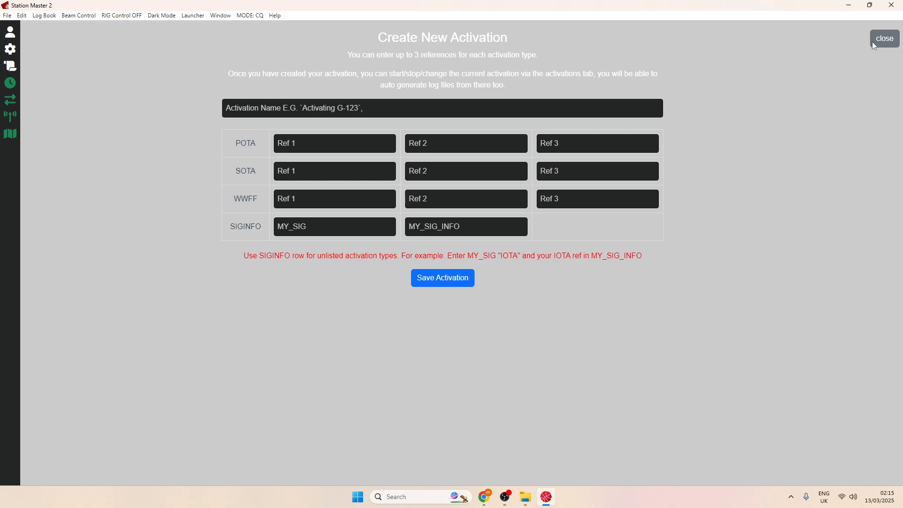
{"action": "left_click", "coordinate": [884, 39]}
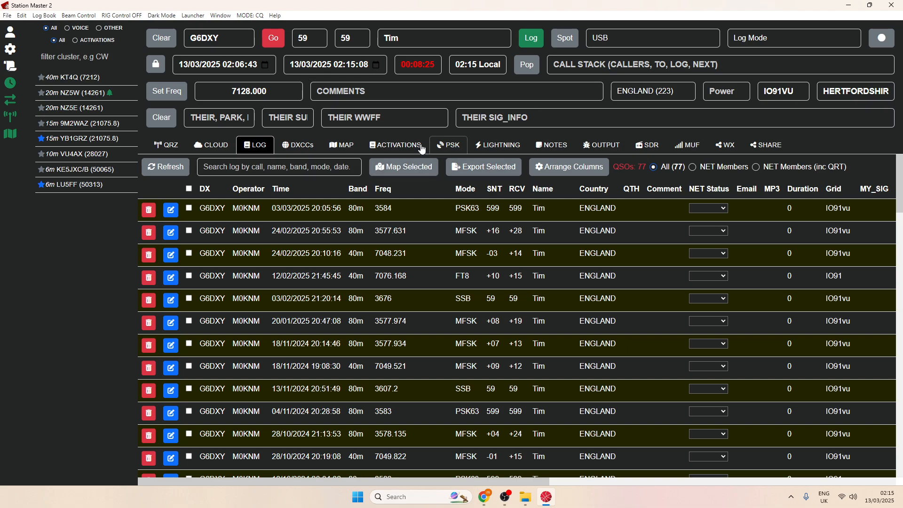
Examine the contact's location on the map, their Station Master cloud profile and their logged QSOs
{"action": "left_click", "coordinate": [323, 147]}
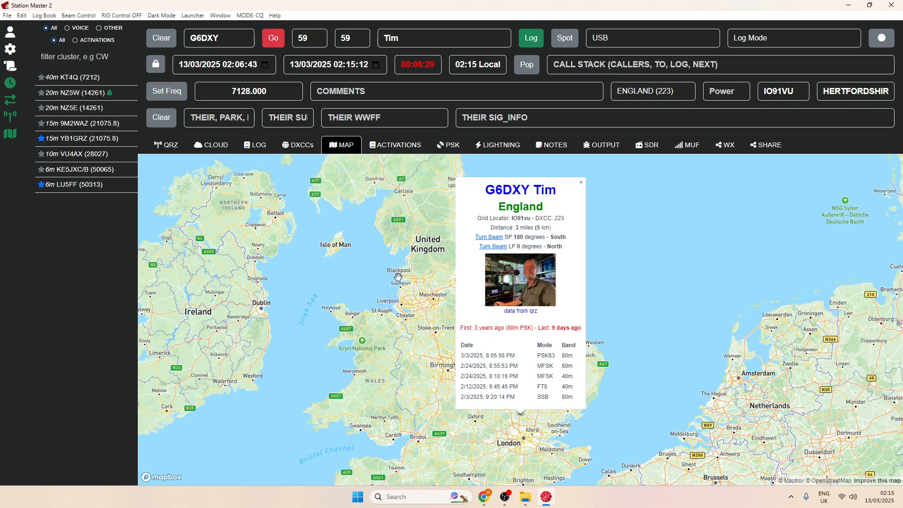
{"action": "scroll", "coordinate": [436, 300], "scroll_direction": "up", "scroll_amount": 2}
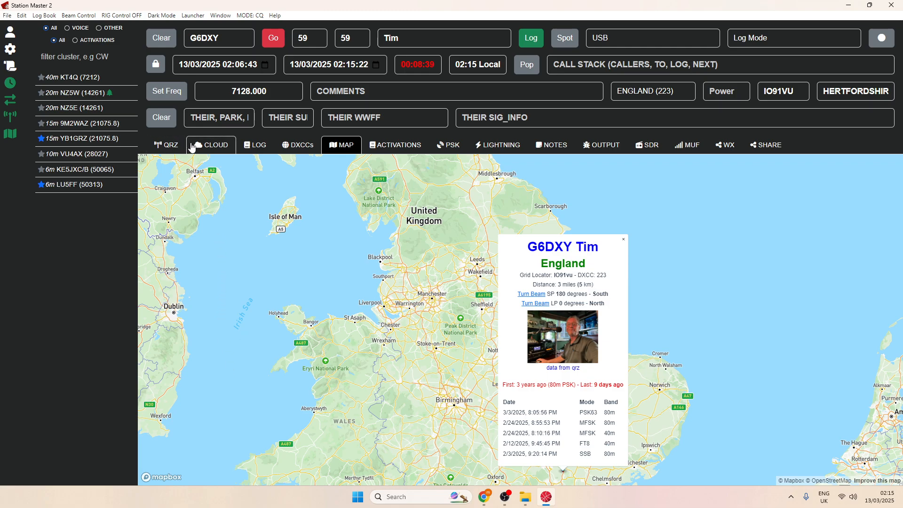
{"action": "left_click", "coordinate": [207, 147]}
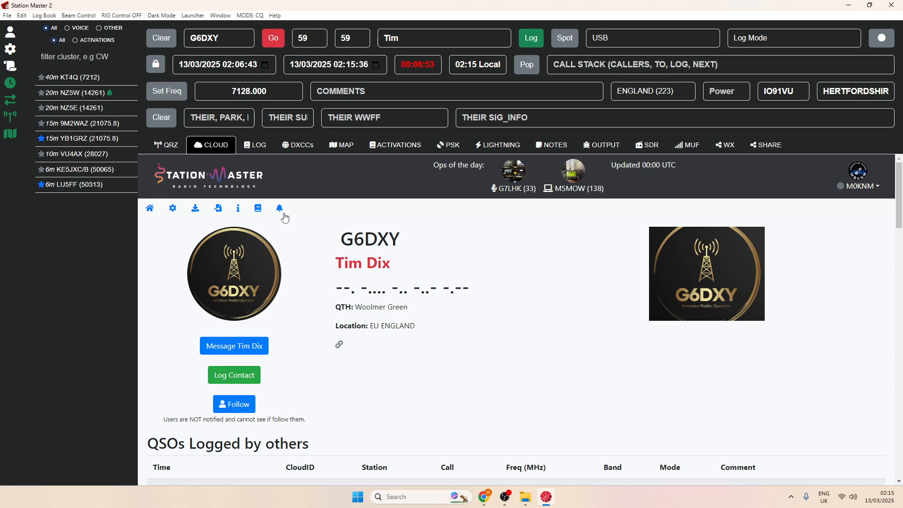
{"action": "left_click", "coordinate": [256, 146]}
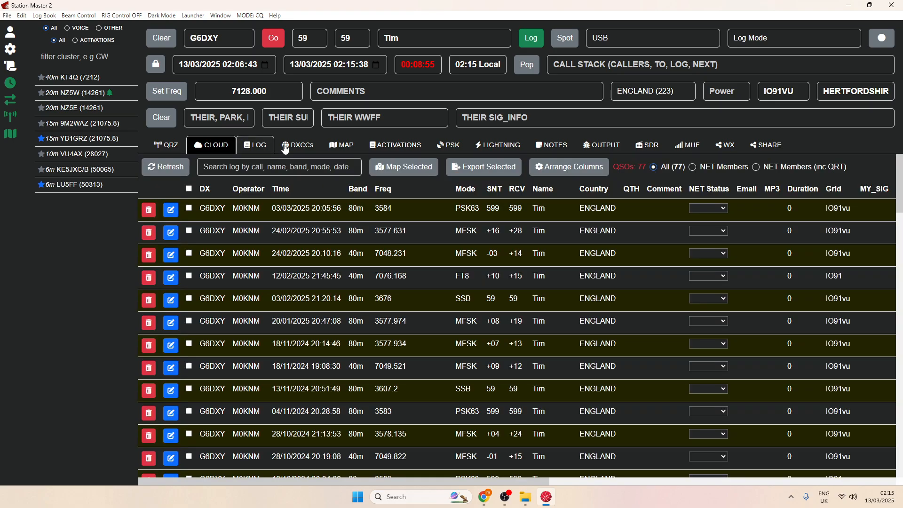
View the PSK Reporter map and examine the Blitzortung lightning map closer around Europe
{"action": "left_click", "coordinate": [462, 147]}
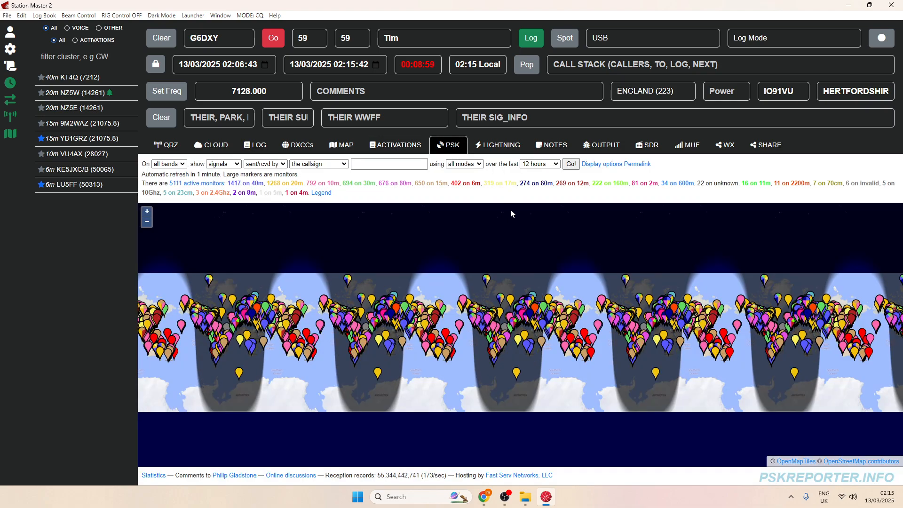
{"action": "left_click", "coordinate": [504, 146]}
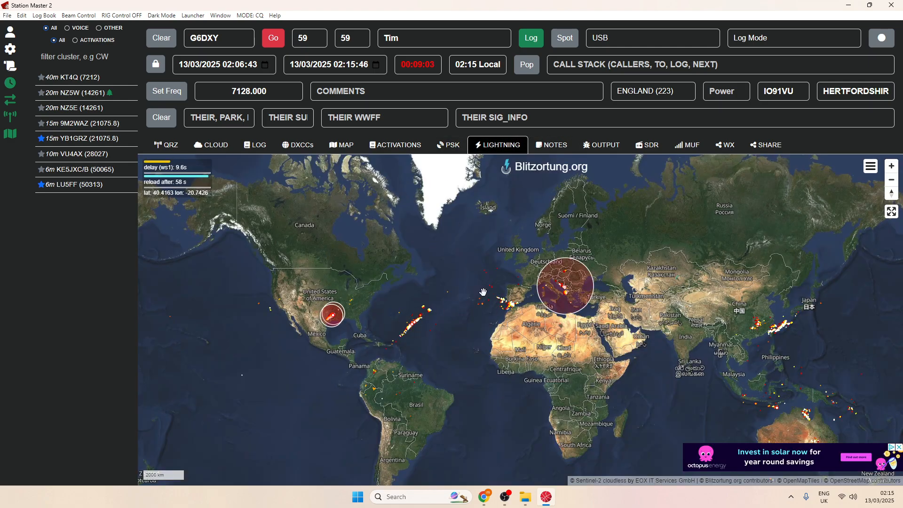
{"action": "scroll", "coordinate": [481, 294], "scroll_direction": "up", "scroll_amount": 4}
{"action": "left_click_drag", "start_coordinate": [546, 248], "coordinate": [474, 274]}
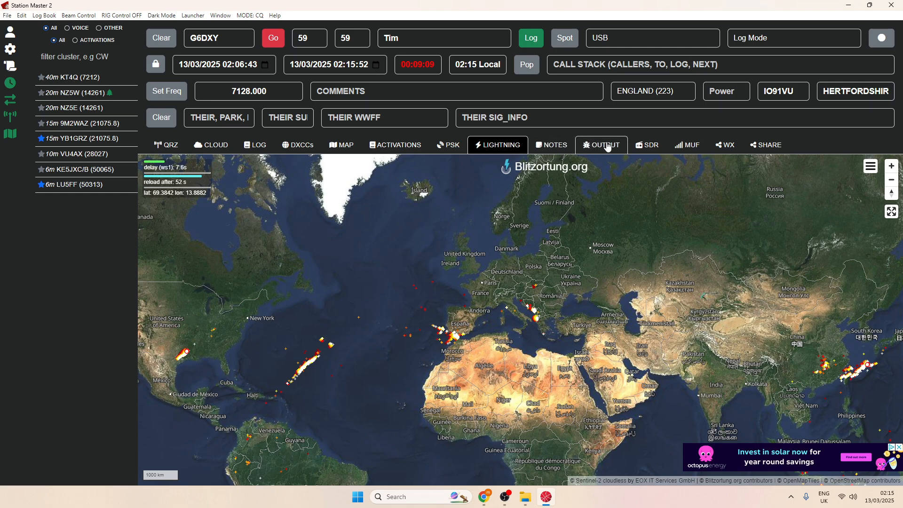
View the Web SDR page and the MUF propagation map, and return to the contact's log and map
{"action": "left_click", "coordinate": [648, 145]}
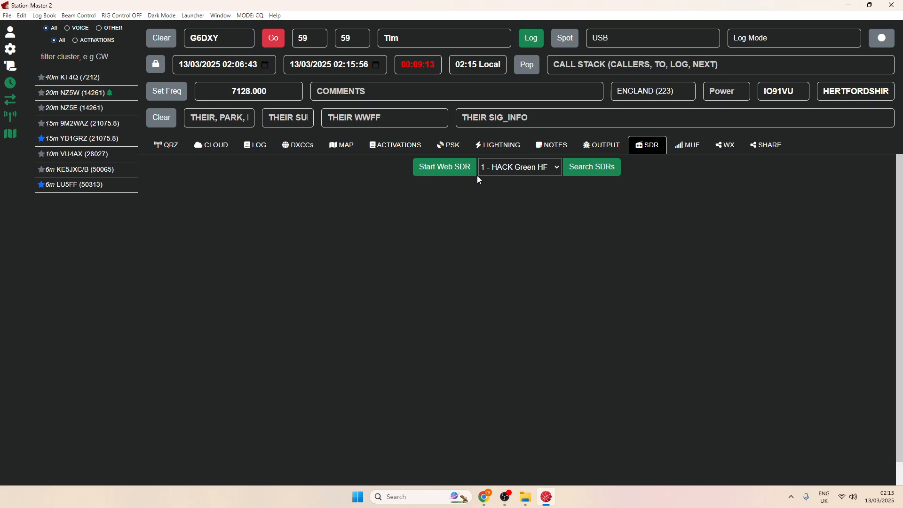
{"action": "left_click", "coordinate": [689, 147]}
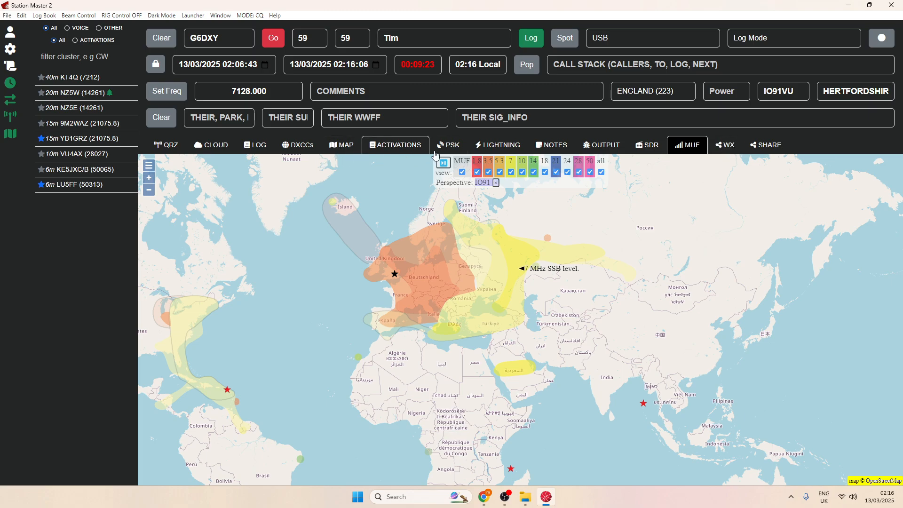
{"action": "left_click", "coordinate": [241, 147]}
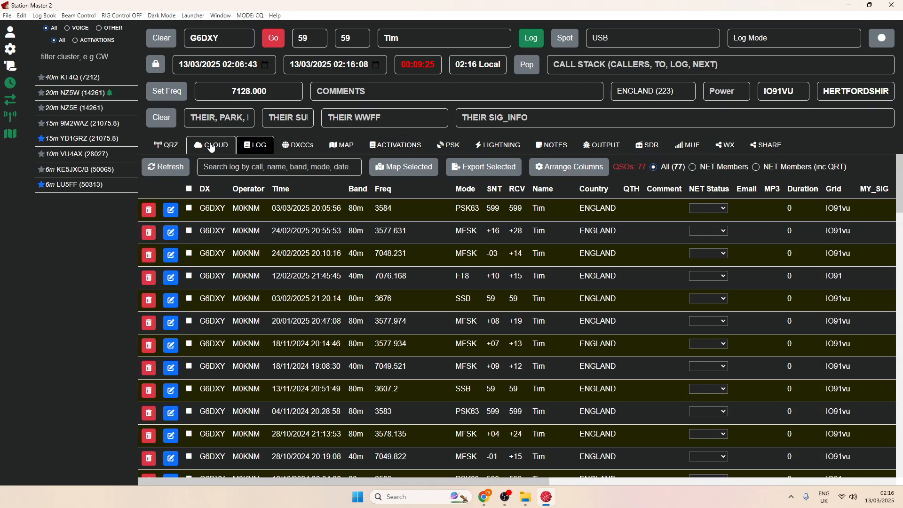
{"action": "left_click", "coordinate": [341, 145]}
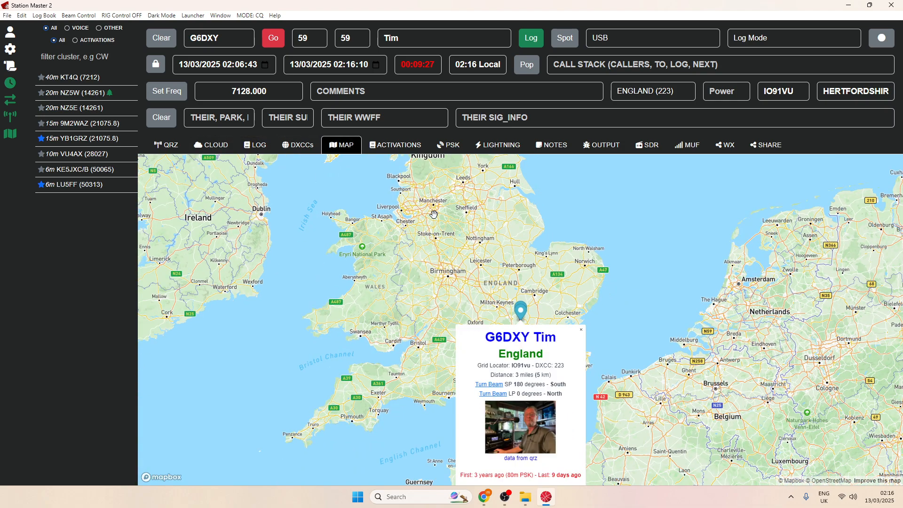